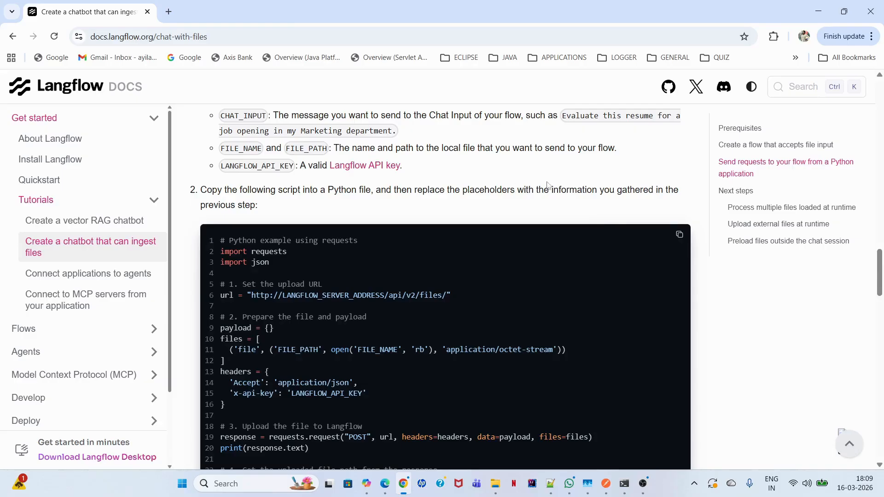
# Minimize the Langflow documentation, end the running Command Prompt session, and open a fresh Command Prompt window
pyautogui.click(818, 11)
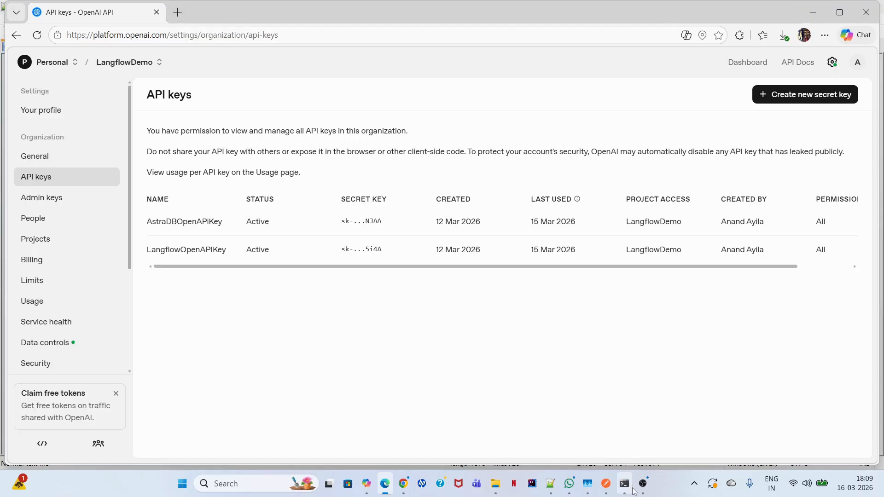
pyautogui.moveTo(625, 484)
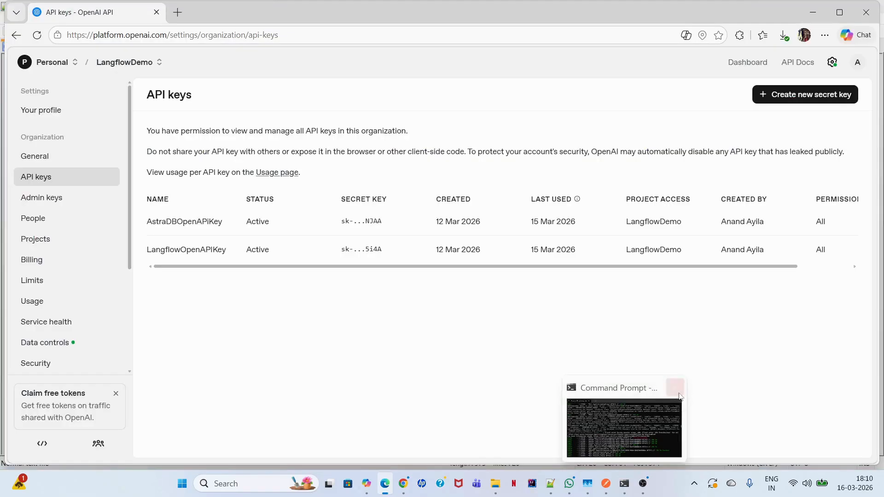
pyautogui.click(675, 388)
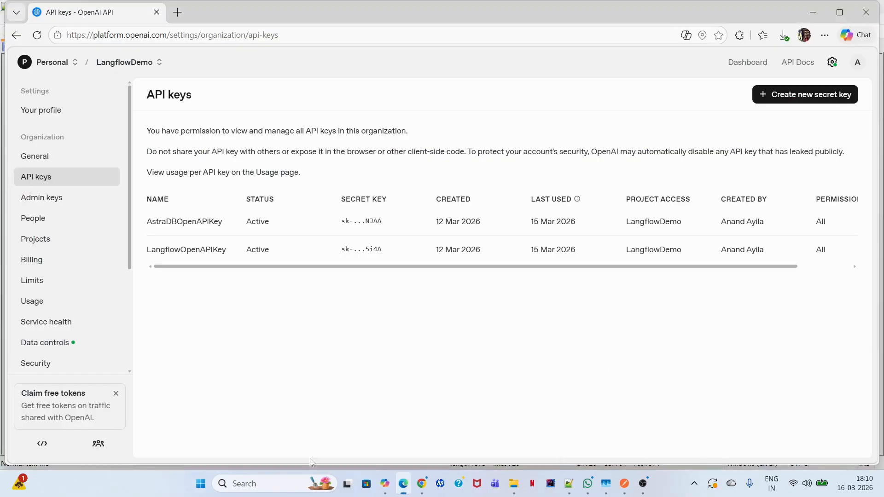
pyautogui.click(261, 484)
pyautogui.write('cmd')
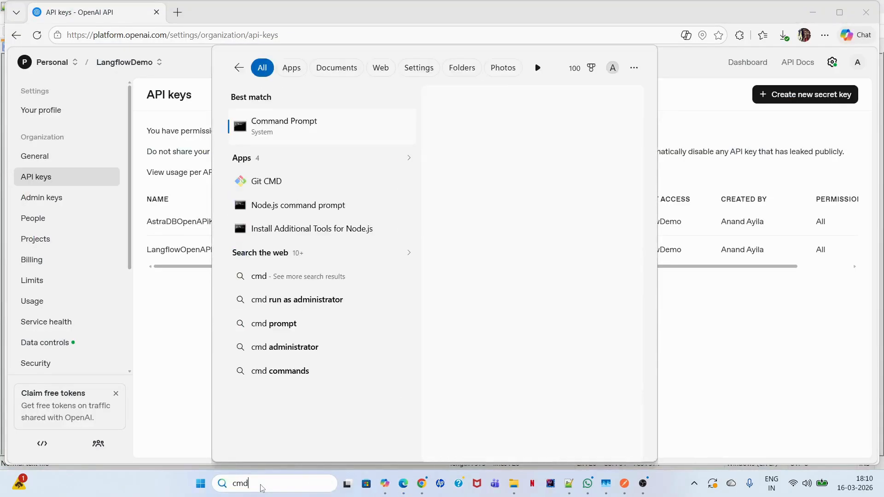
pyautogui.press('Return')
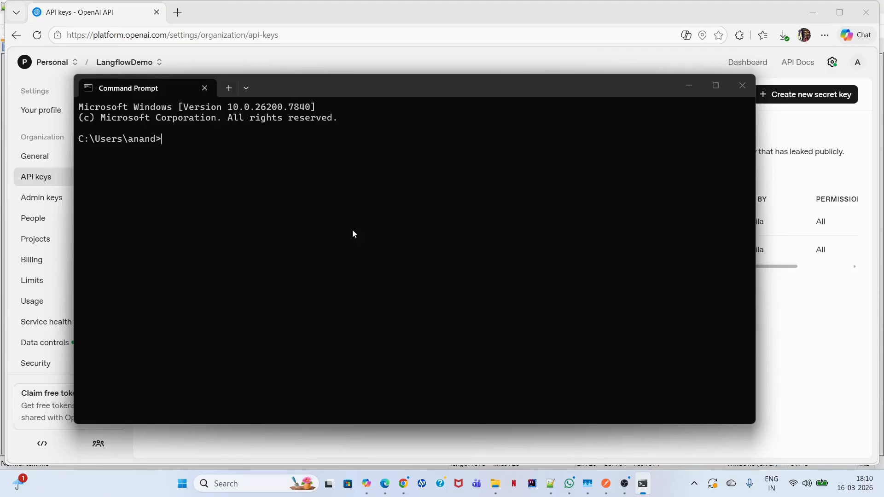
# Install the Langflow package by running "pip install langflow" in Command Prompt
pyautogui.write('pip install langllof')
pyautogui.press('BackSpace')
pyautogui.press('BackSpace')
pyautogui.press('BackSpace')
pyautogui.press('BackSpace')
pyautogui.write('flow')
pyautogui.press('Return')
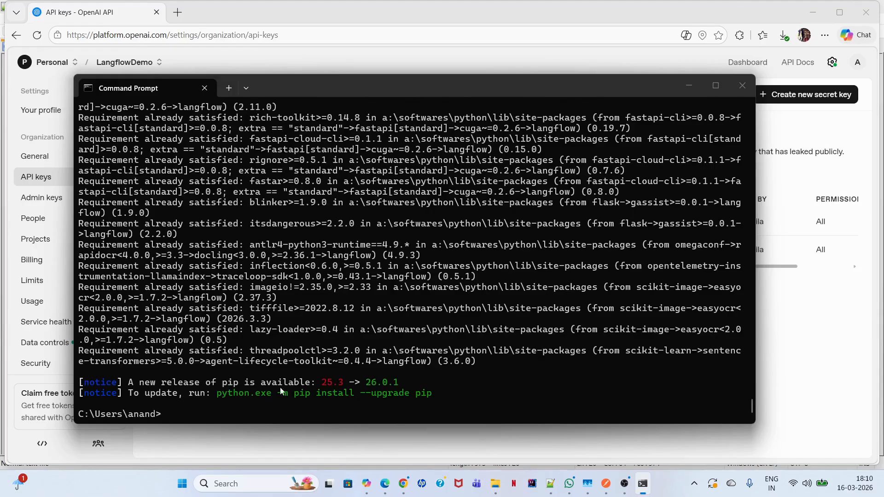
# Try to upgrade pip by changing the ensurepip command to "python -m ensurepip upgrade" and running it
pyautogui.moveTo(217, 385); pyautogui.dragTo(278, 385)
pyautogui.click(187, 413)
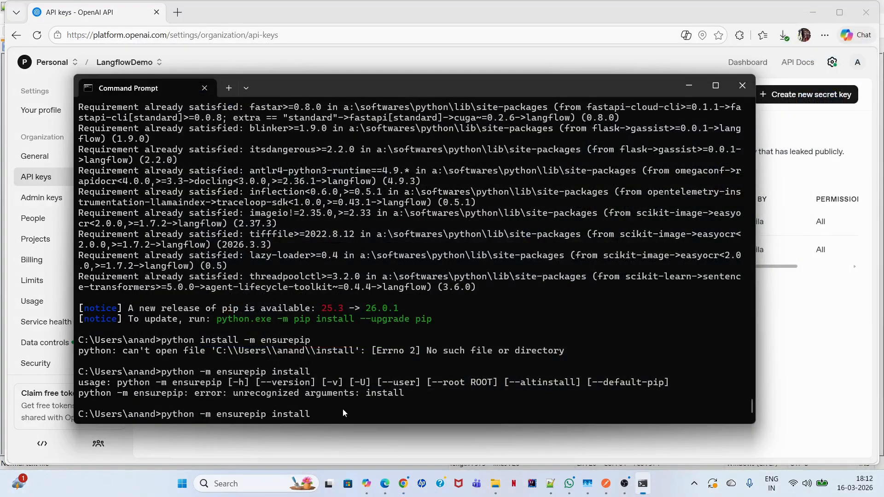
pyautogui.press('BackSpace')
pyautogui.press('BackSpace')
pyautogui.press('BackSpace')
pyautogui.press('BackSpace')
pyautogui.press('BackSpace')
pyautogui.press('BackSpace')
pyautogui.press('BackSpace')
pyautogui.write('upgrade')
pyautogui.press('Return')
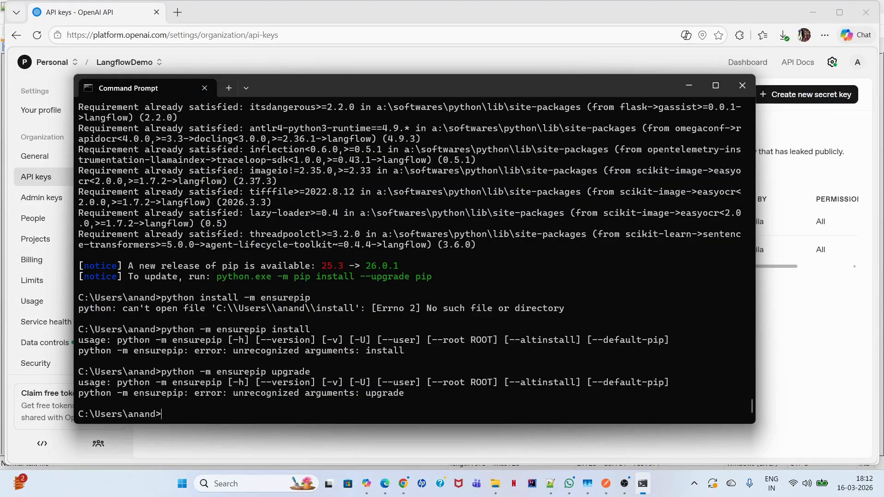
# Recall the last ensurepip command, correct its argument to --upgrade, and run "python -m ensurepip --upgrade"
pyautogui.press('Up')
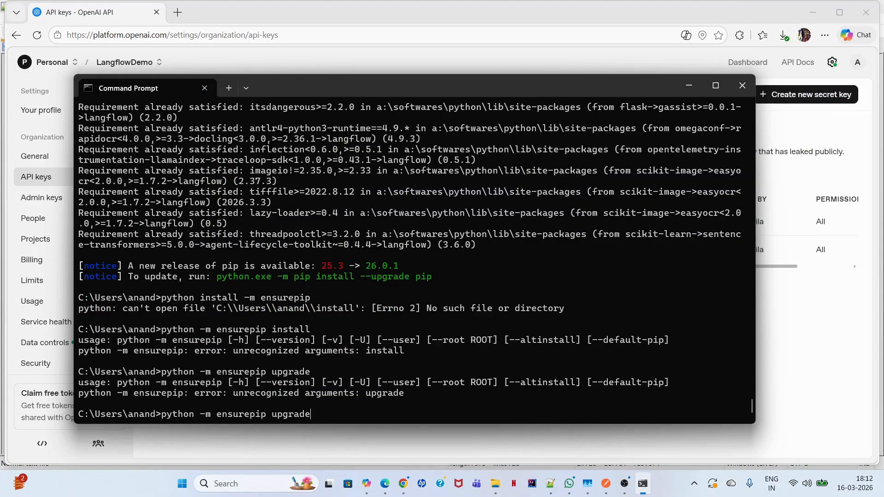
pyautogui.write('--')
pyautogui.press('Return')
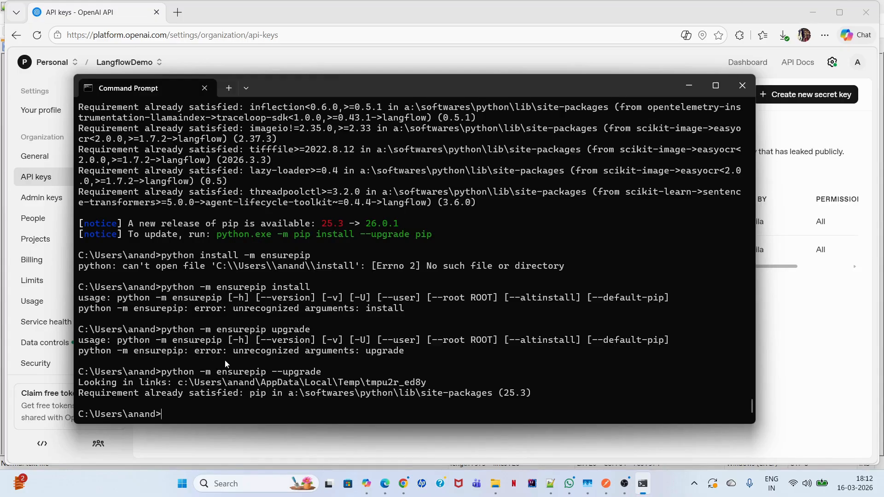
# Take the saved localhost:7860 flow URL from Notepad++ and try to open it in a new Edge browser tab
pyautogui.hotkey('alt', 'Tab')
pyautogui.hotkey('alt', 'Tab')
pyautogui.hotkey('alt', 'Tab')
pyautogui.press('End')
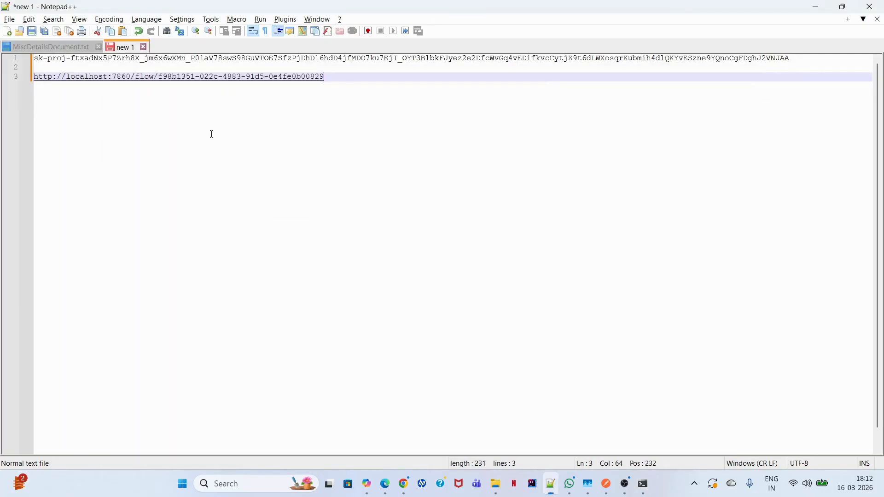
pyautogui.hotkey('alt', 'Tab')
pyautogui.hotkey('alt', 'Tab')
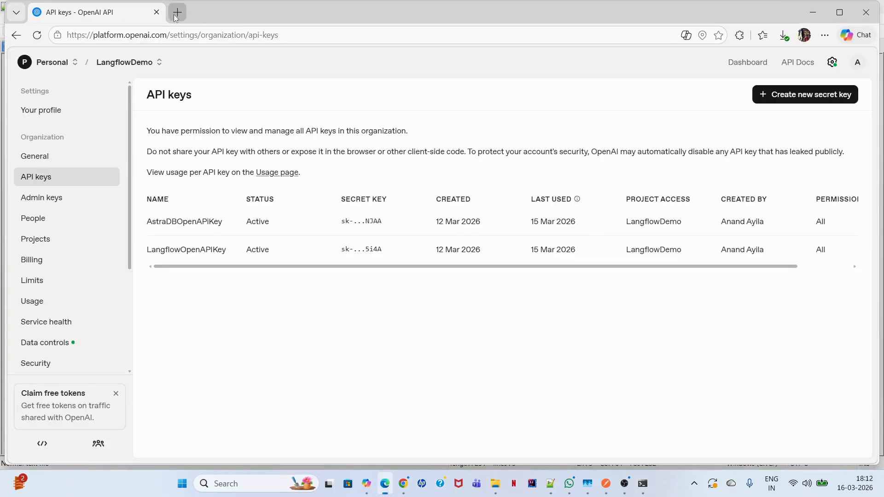
pyautogui.click(184, 17)
pyautogui.write('http://localhost:7860/flow/f98b1351-022c-4883-91d5-0e4fe0b00829')
pyautogui.press('Return')
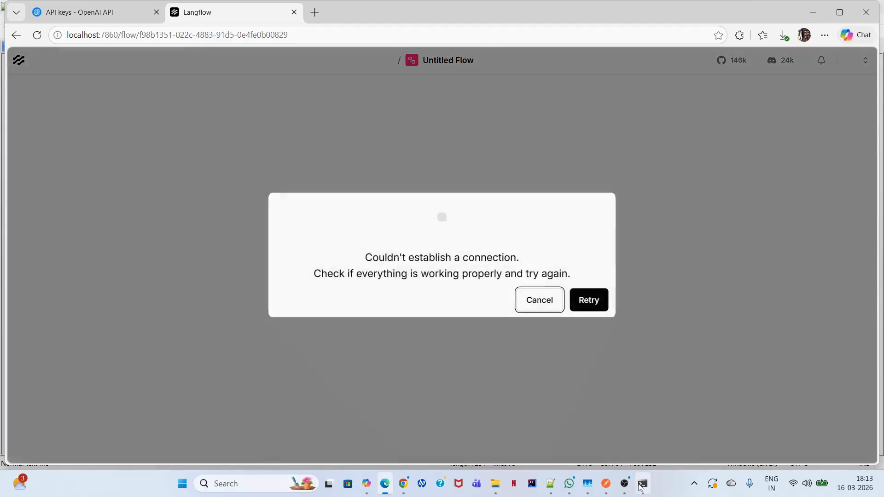
# Switch back to Command Prompt and start the Langflow server with "langflow run"
pyautogui.click(642, 485)
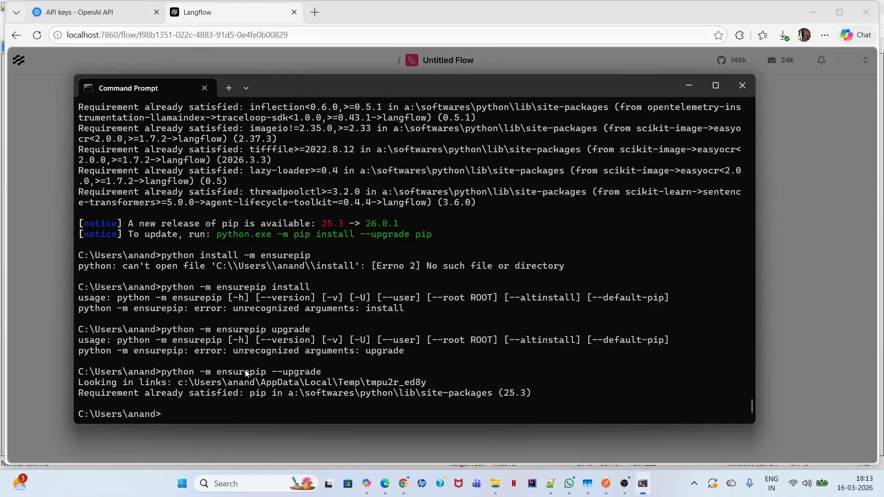
pyautogui.write('langflow run')
pyautogui.press('Return')
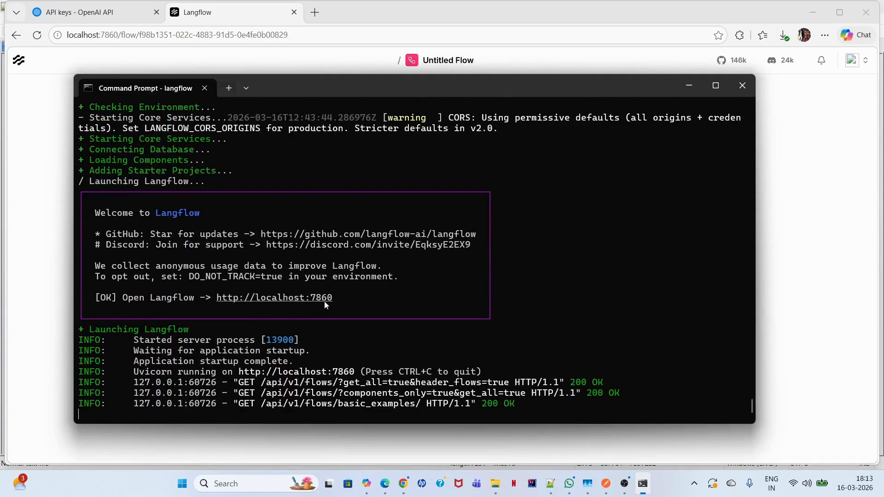
pyautogui.click(294, 12)
pyautogui.hotkey('alt', 'Tab')
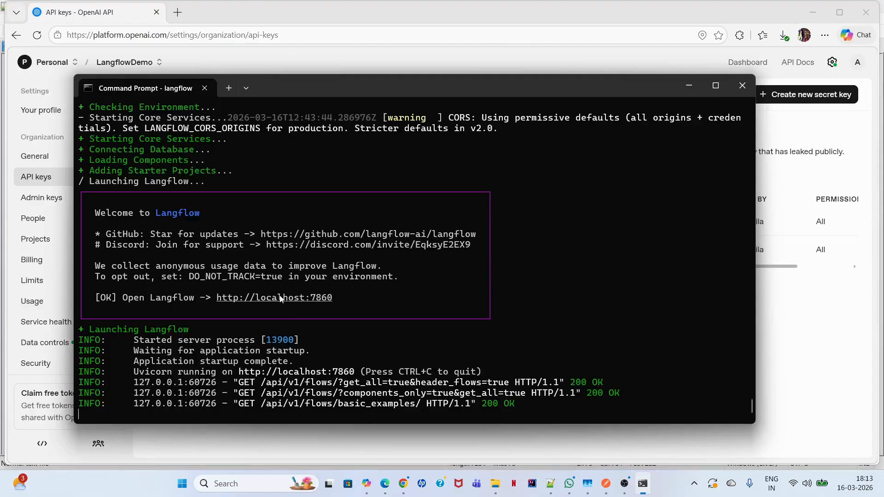
pyautogui.keyDown('ctrl'); pyautogui.click(267, 298); pyautogui.keyUp('ctrl')
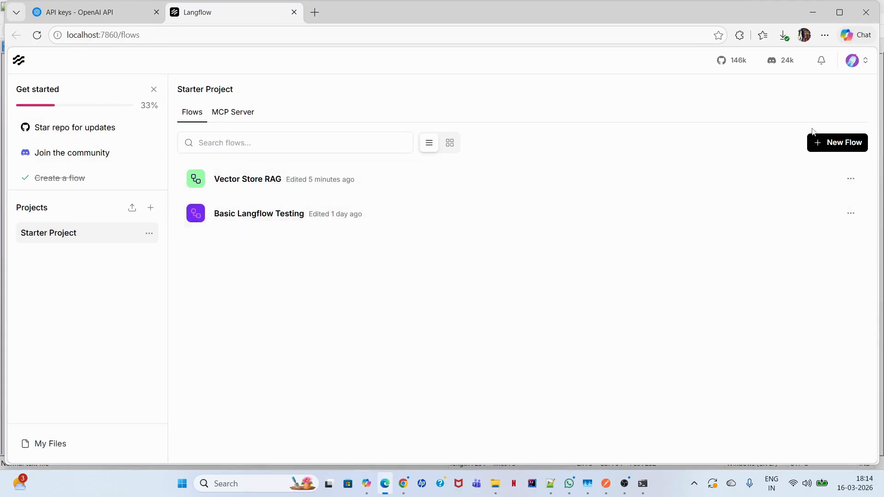
# Browse the new-flow templates, covering all templates and the Assistants, Classification and Coding use cases
pyautogui.click(843, 149)
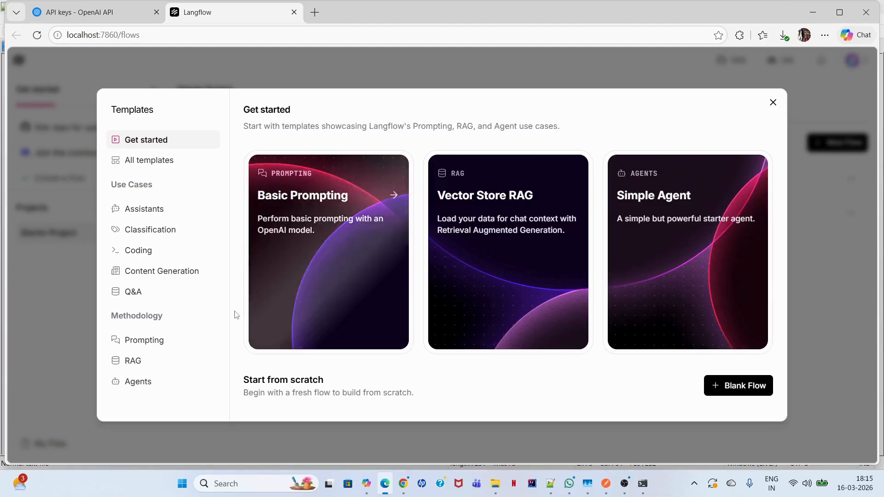
pyautogui.click(140, 167)
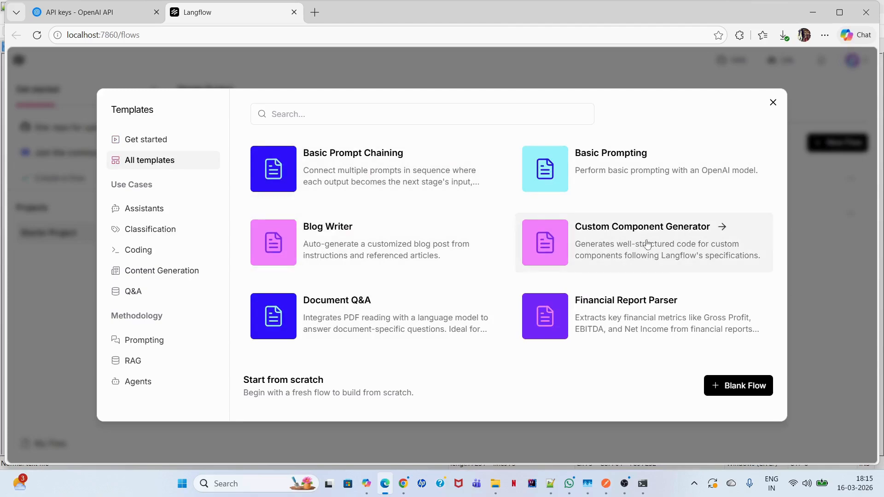
pyautogui.click(136, 215)
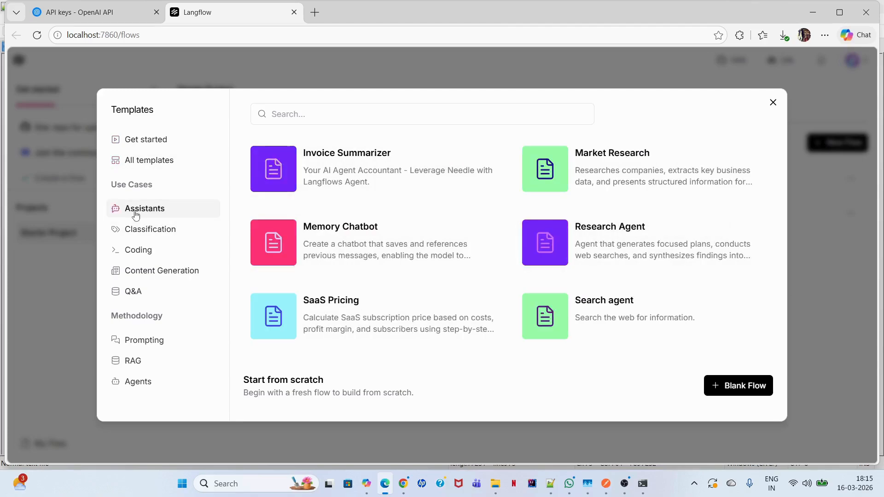
pyautogui.click(158, 233)
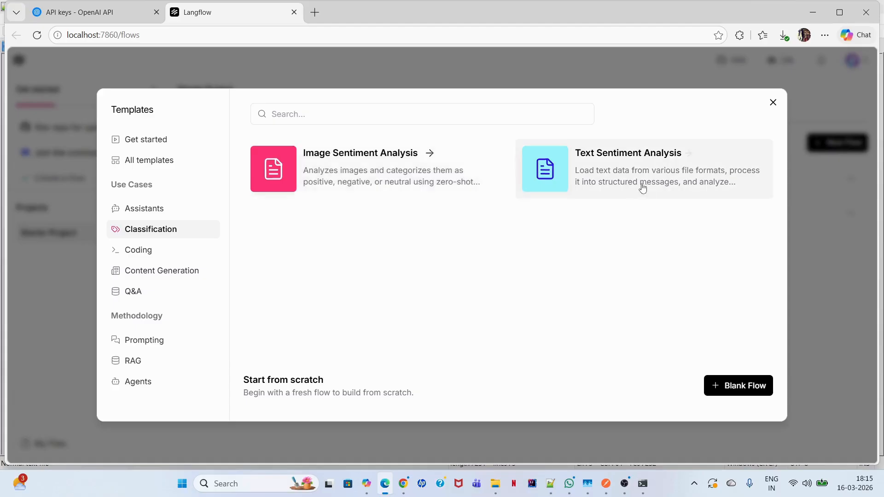
pyautogui.click(138, 251)
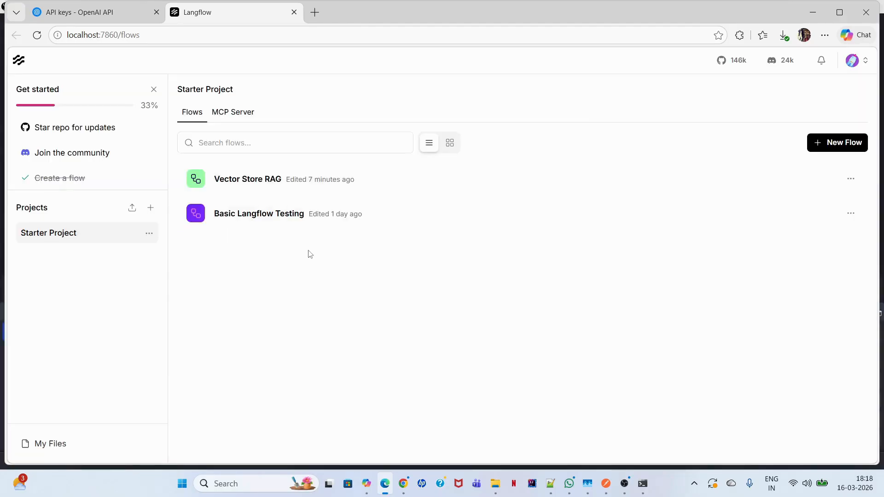
# Create a blank flow in the Starter Project and enter "Basic Langflow Demo" as its name
pyautogui.click(838, 143)
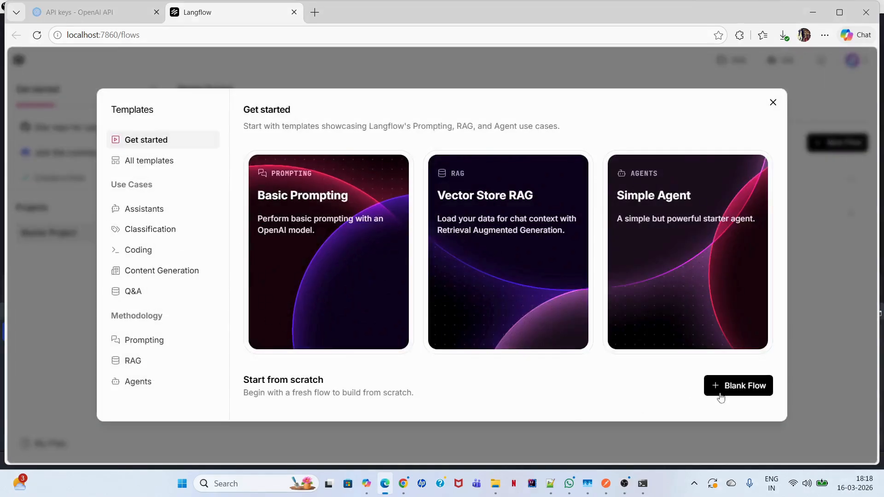
pyautogui.click(741, 387)
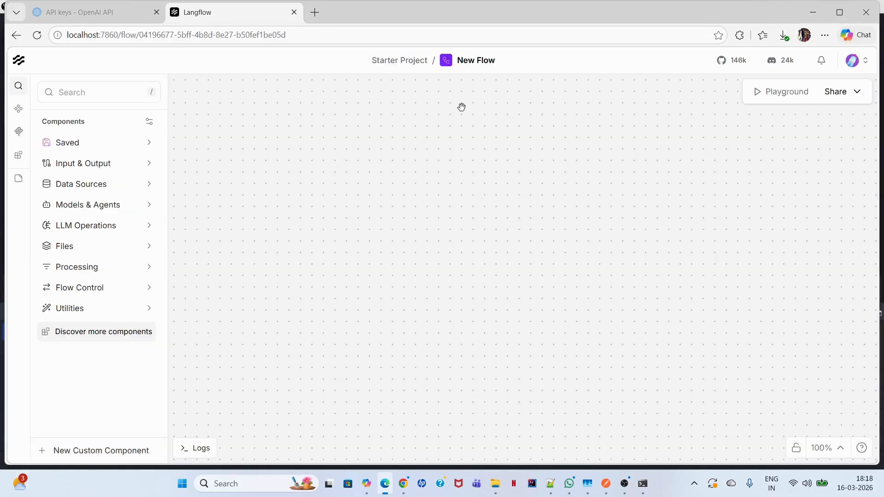
pyautogui.click(473, 61)
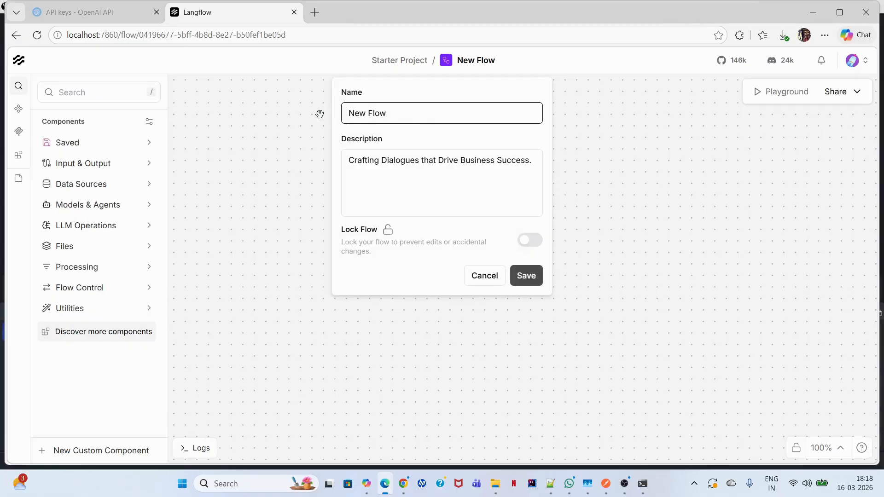
pyautogui.hotkey('ctrl', 'a')
pyautogui.write('Basic')
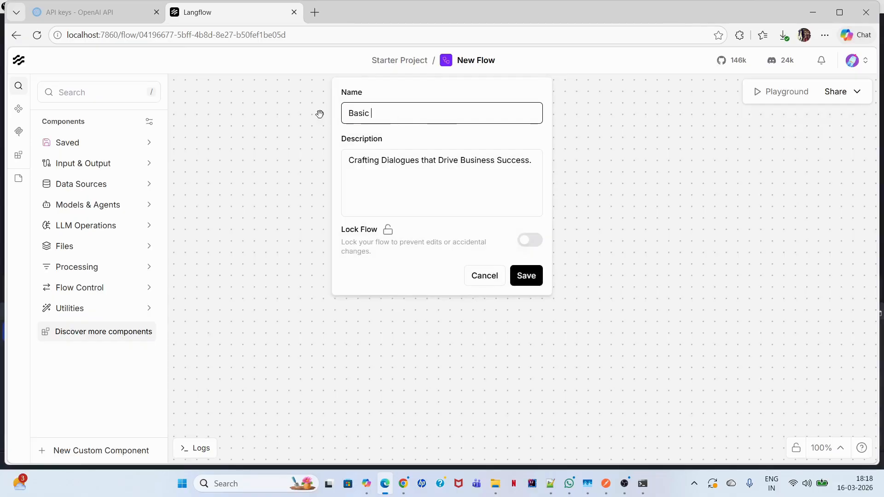
pyautogui.write(' Langflow ')
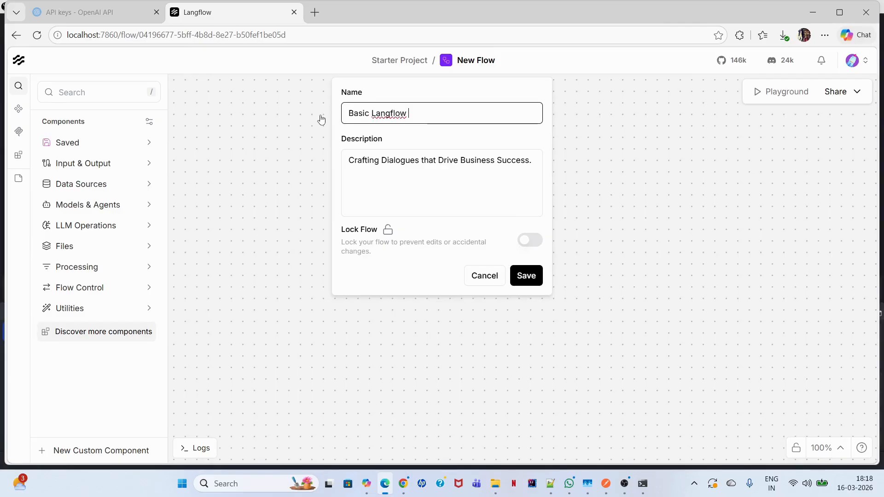
pyautogui.write('Demo')
# Replace the flow's description with text beginning "Using basic components of Langflow" and save the flow details
pyautogui.click(458, 177)
pyautogui.hotkey('ctrl', 'a')
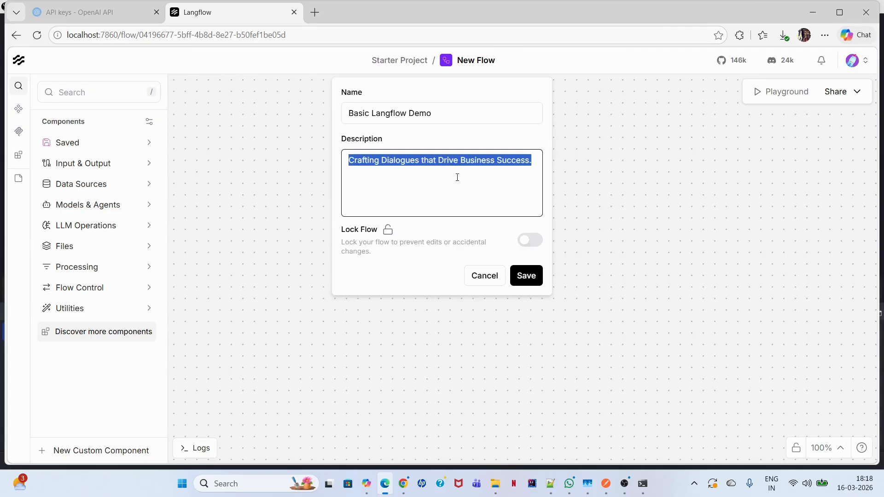
pyautogui.write('Usign')
pyautogui.press('BackSpace')
pyautogui.press('BackSpace')
pyautogui.write('ng basic ')
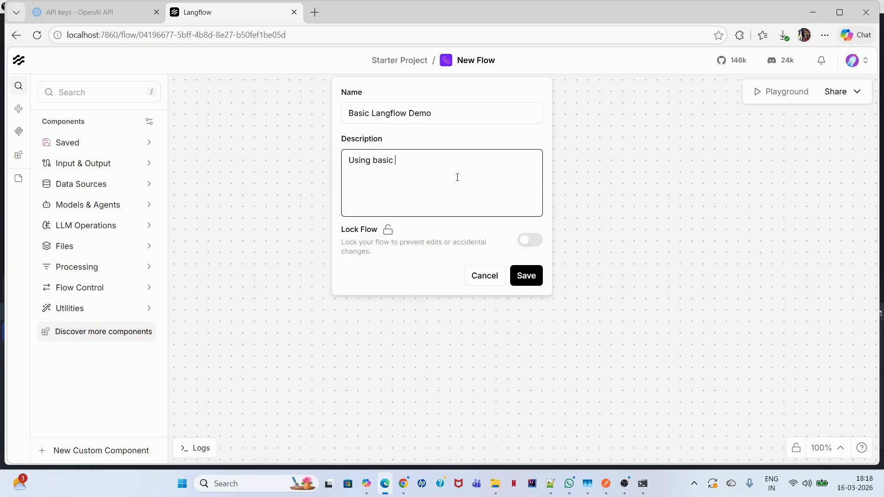
pyautogui.write('features of Langflow')
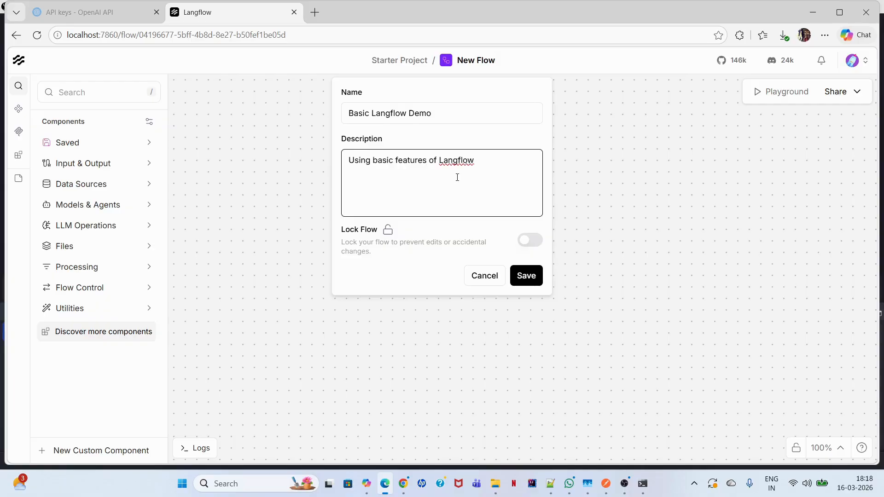
pyautogui.hotkey('ctrl', 'shift', 'Left')
pyautogui.write('components of Langflow ')
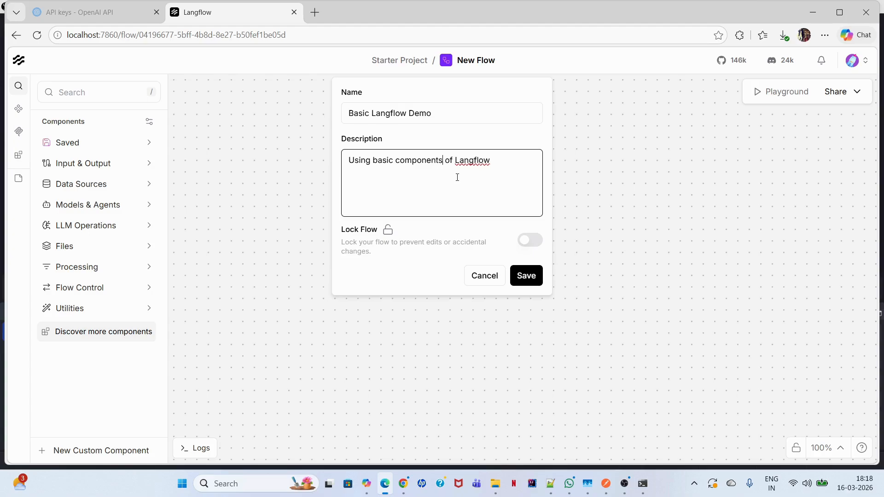
pyautogui.write('design one and')
pyautogui.press('BackSpace')
pyautogui.press('BackSpace')
pyautogui.press('BackSpace')
pyautogui.press('BackSpace')
pyautogui.press('BackSpace')
pyautogui.write('ed')
pyautogui.click(537, 282)
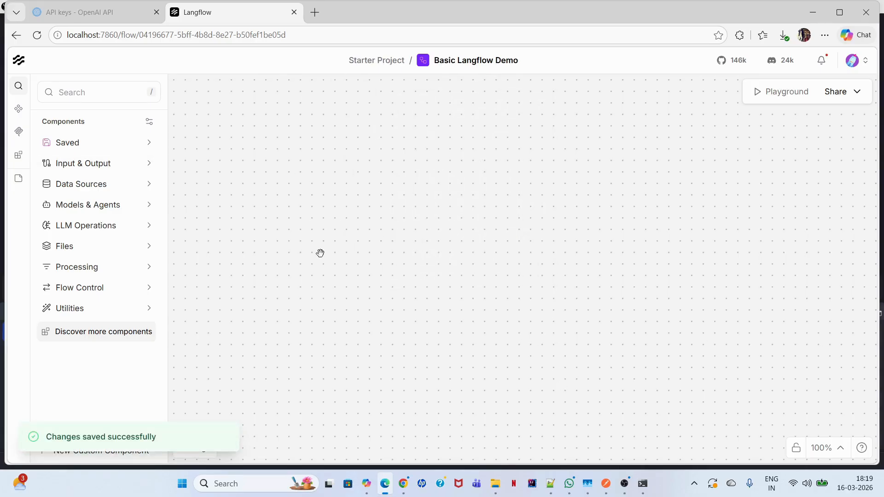
# Examine the components available in the Input & Output category, and collapse the category again
pyautogui.click(76, 93)
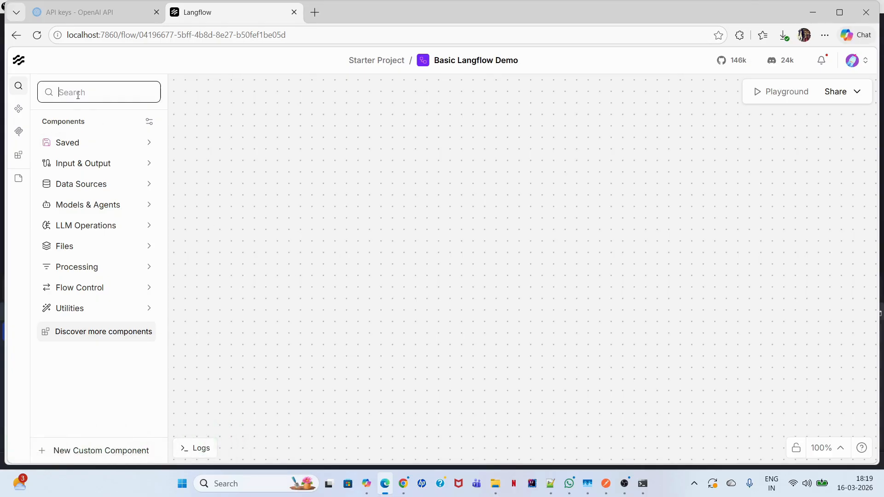
pyautogui.click(94, 164)
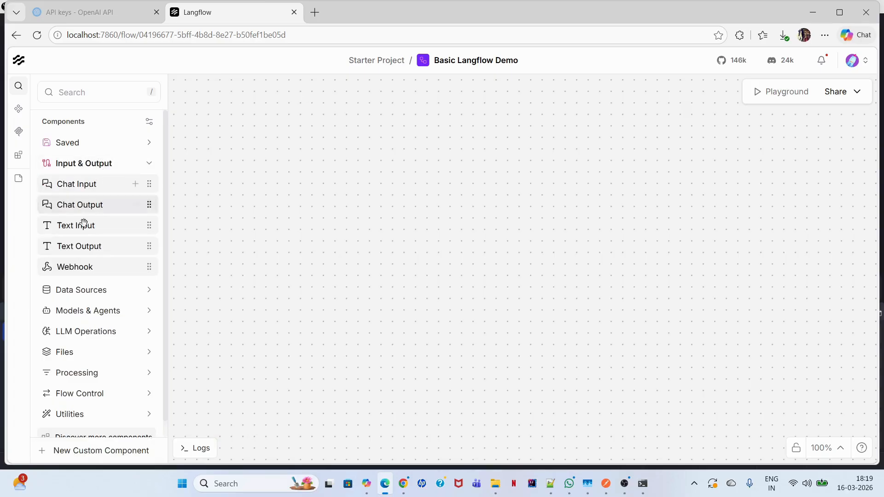
pyautogui.click(98, 165)
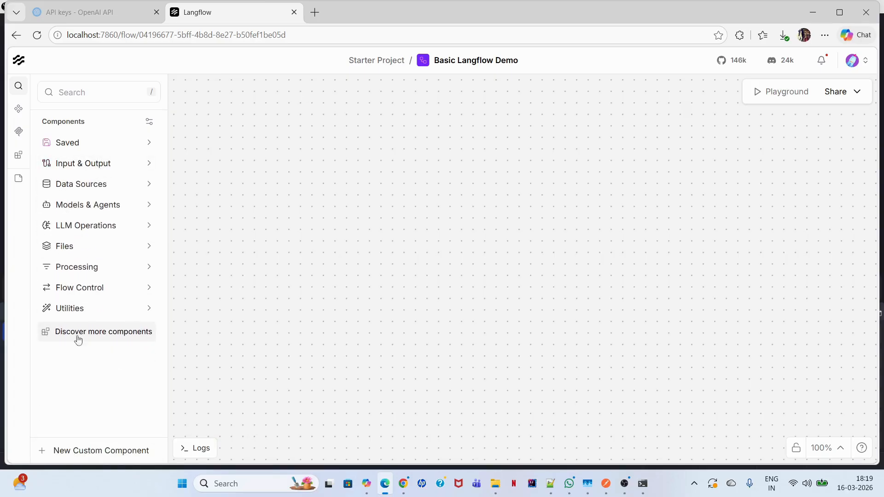
# Search the component library for "OpenAI", examine the matching components, then clear the search and expand the Input & Output category
pyautogui.click(79, 230)
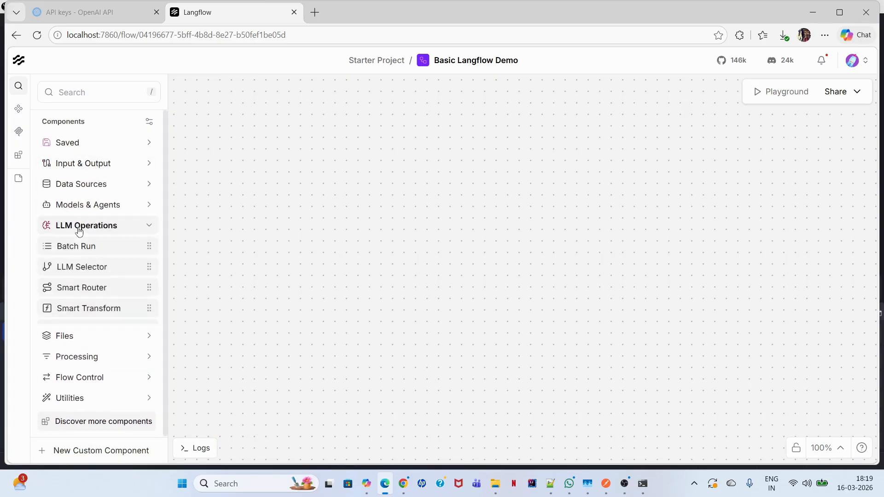
pyautogui.click(103, 95)
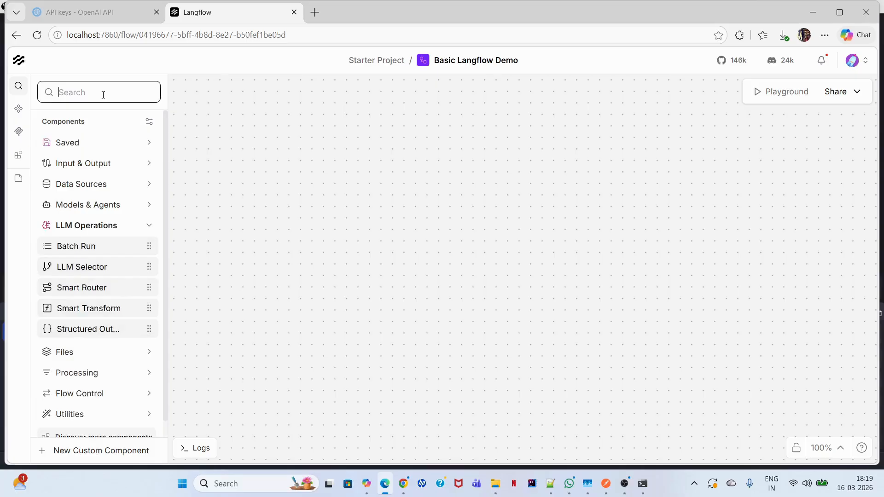
pyautogui.write('OpenAI')
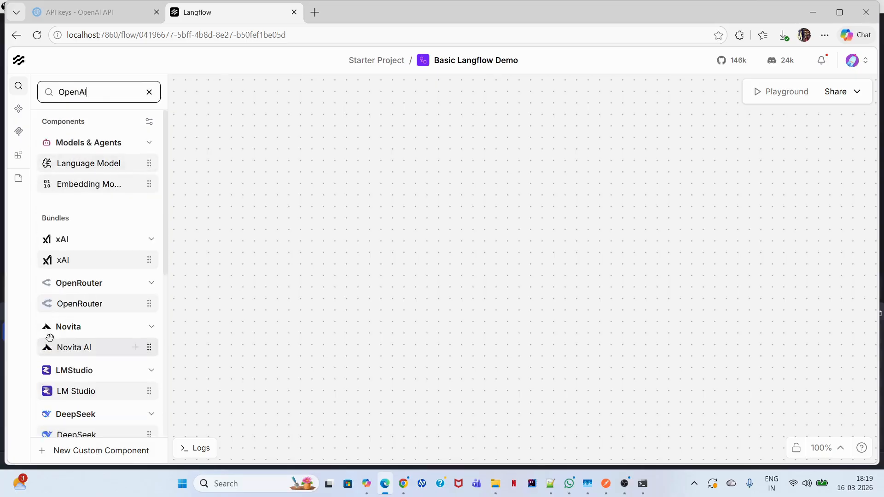
pyautogui.scroll(-4, 92, 350)
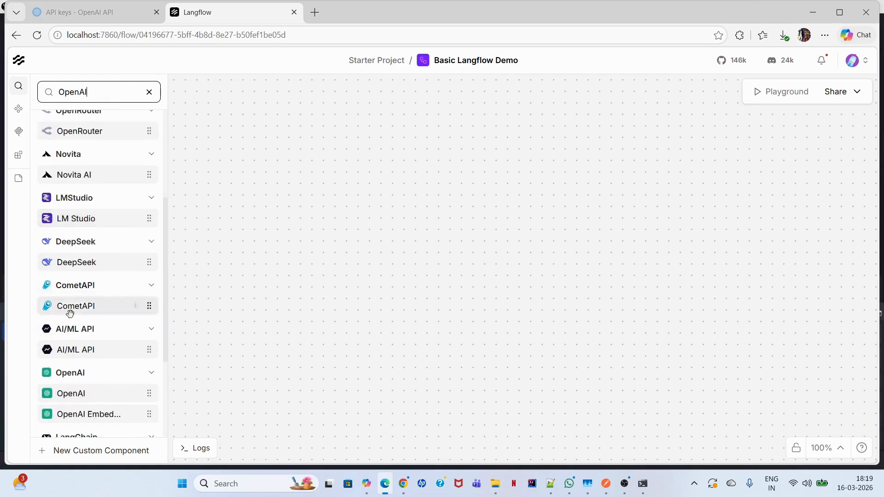
pyautogui.scroll(-3, 78, 364)
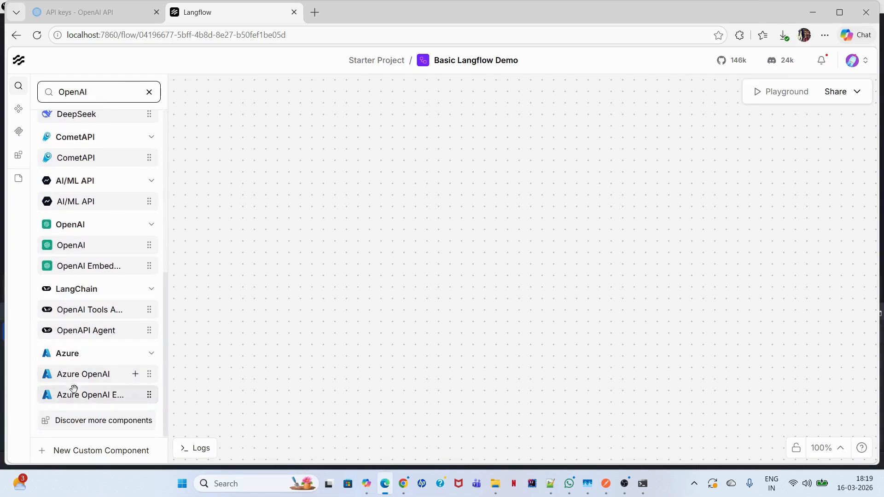
pyautogui.scroll(2, 70, 364)
pyautogui.scroll(5, 69, 350)
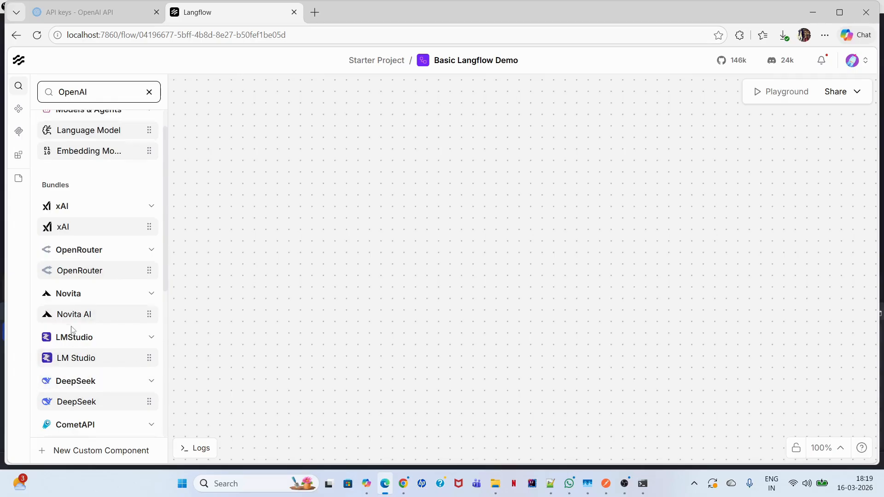
pyautogui.scroll(1, 85, 332)
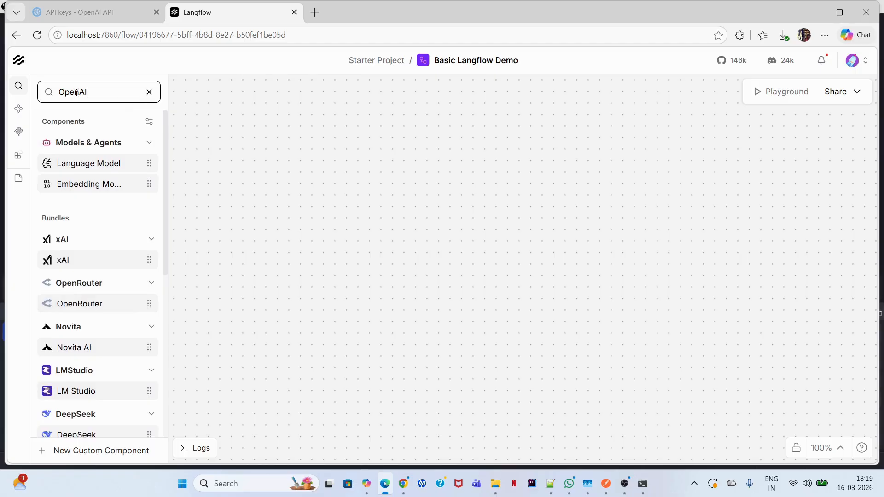
pyautogui.click(149, 94)
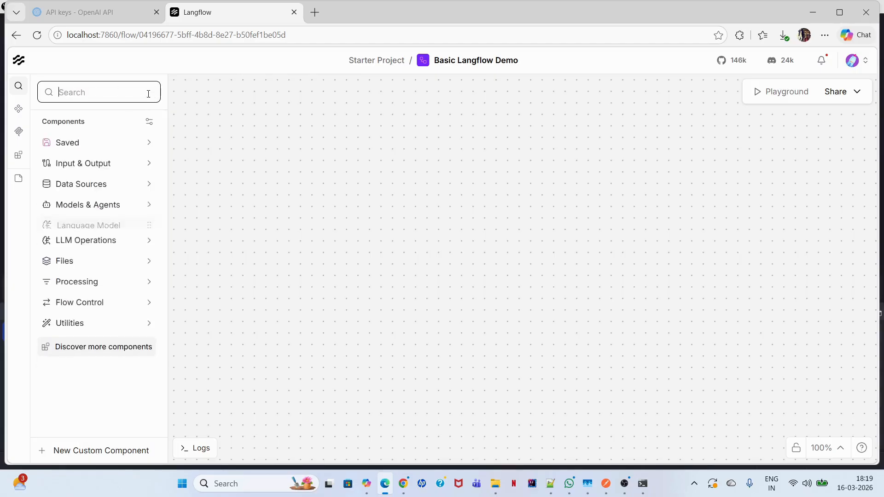
pyautogui.click(97, 163)
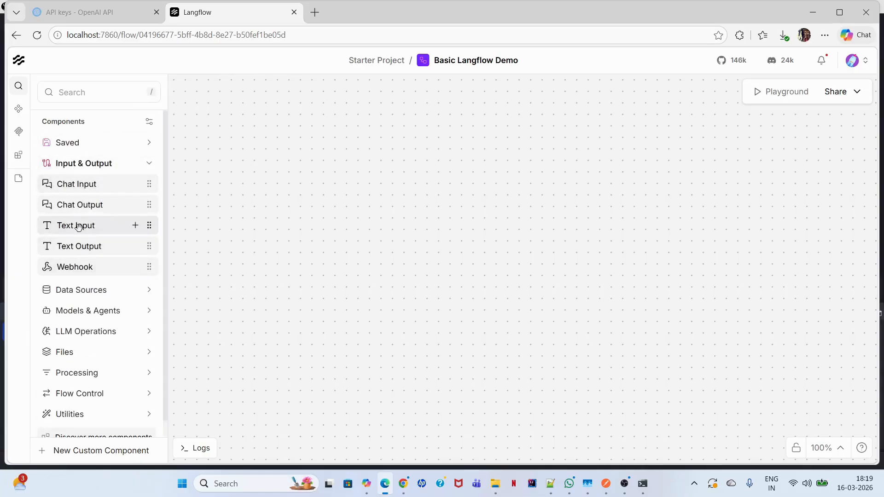
pyautogui.moveTo(78, 226); pyautogui.dragTo(271, 162)
pyautogui.moveTo(268, 146); pyautogui.dragTo(268, 146)
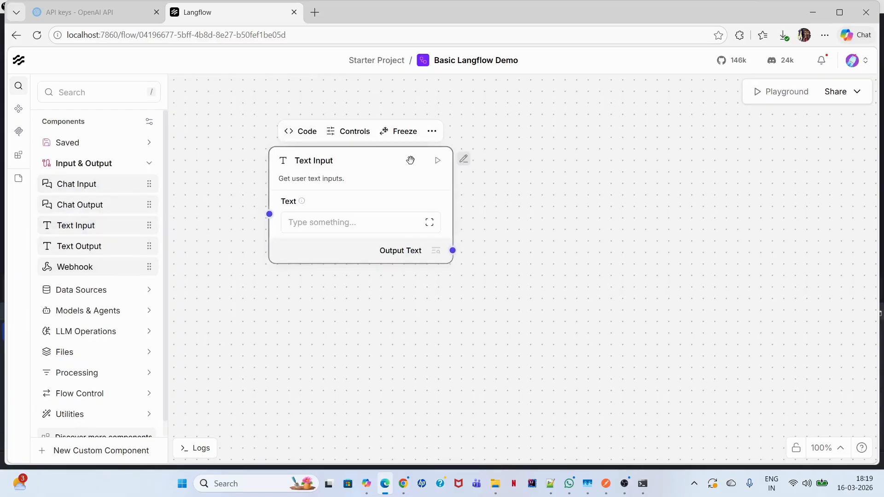
pyautogui.click(432, 132)
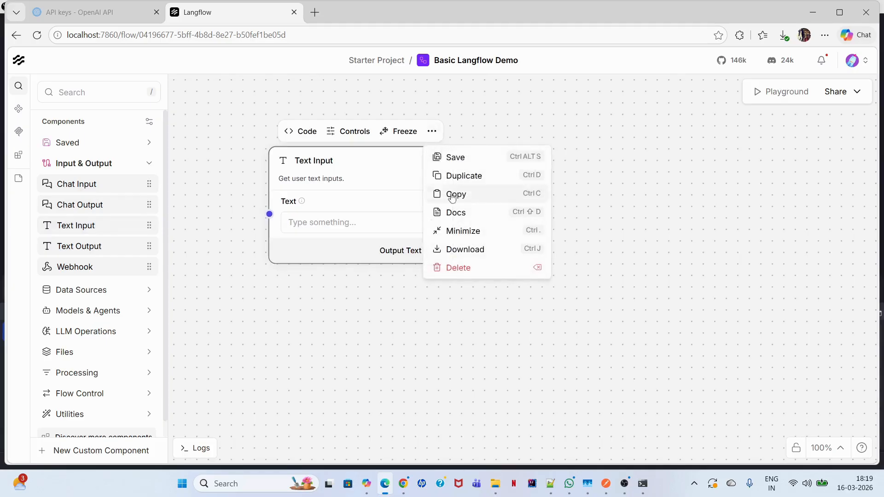
pyautogui.click(466, 267)
# Add a Chat Input component to the canvas, expand it to show its Input Text field, and reposition it
pyautogui.moveTo(82, 181); pyautogui.dragTo(276, 153)
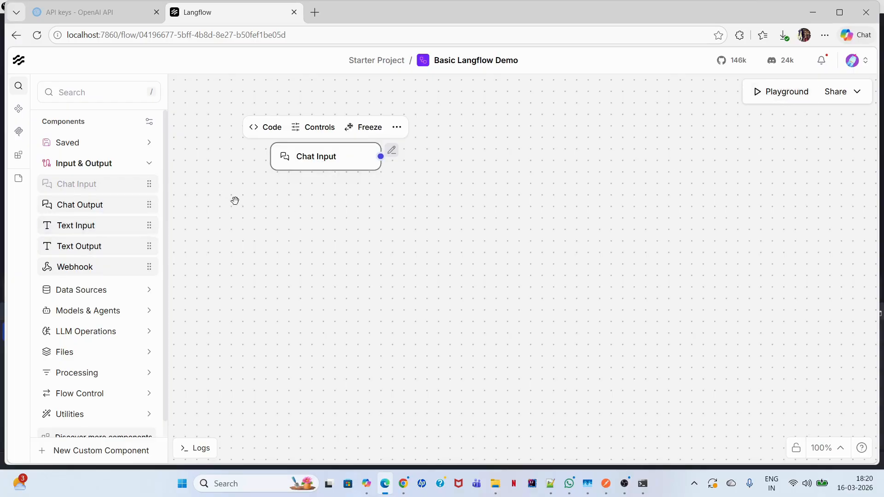
pyautogui.click(397, 127)
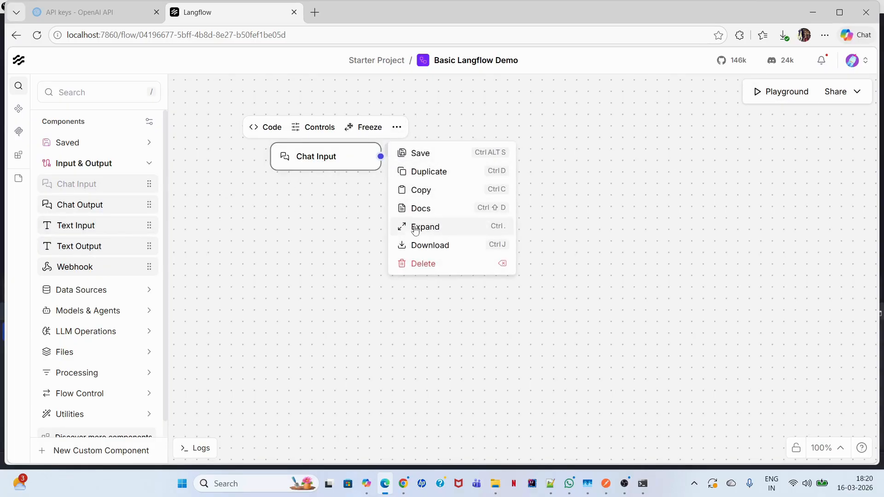
pyautogui.click(435, 230)
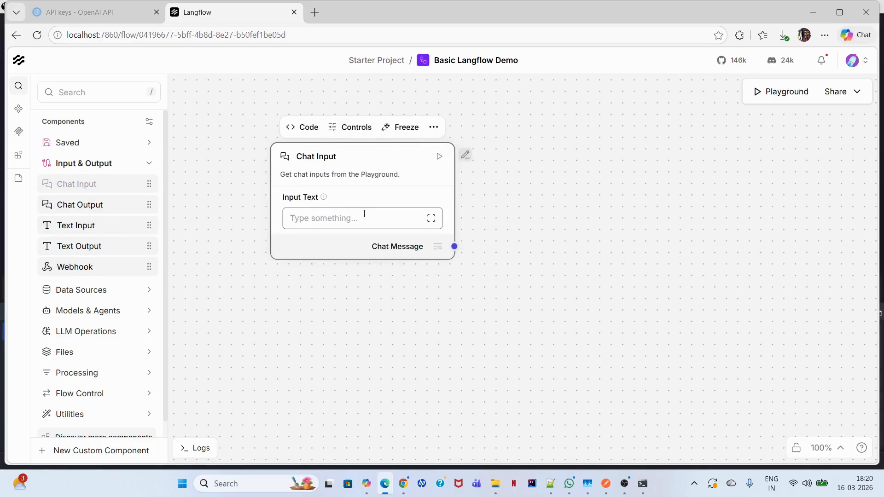
pyautogui.moveTo(369, 158); pyautogui.dragTo(331, 209)
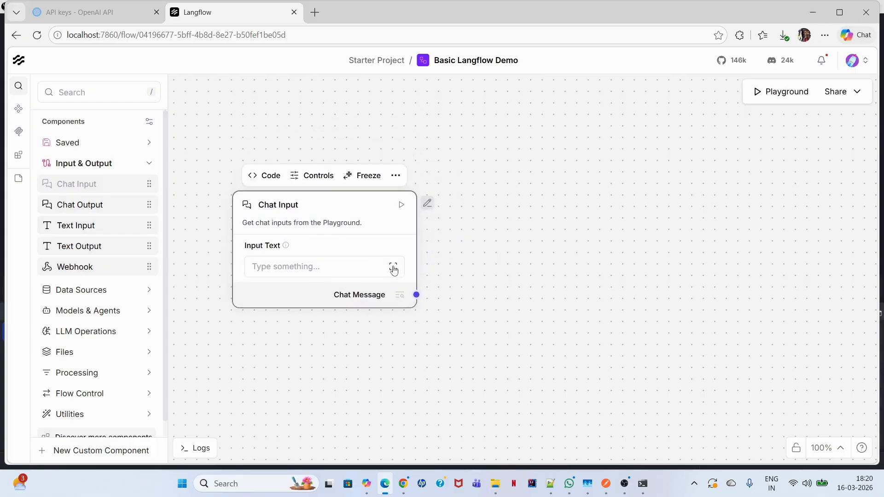
# View the full text editor for Chat Input's Input Text and close it without entering text
pyautogui.click(393, 266)
pyautogui.click(118, 114)
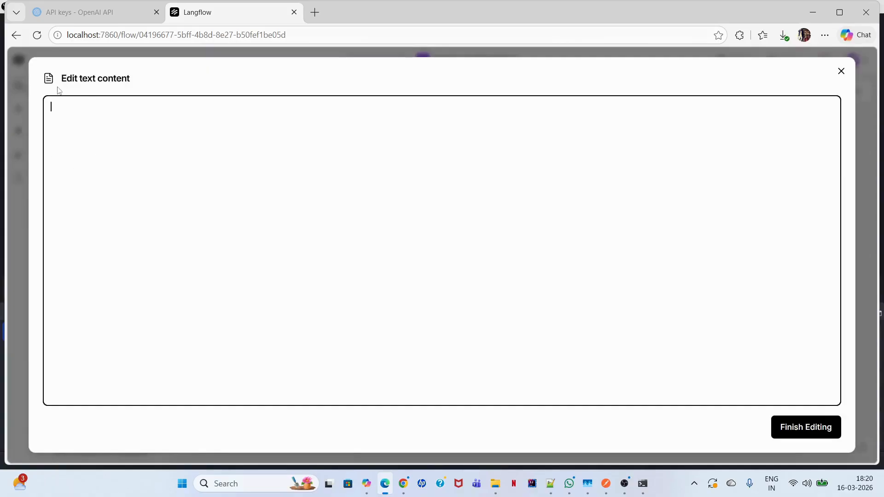
pyautogui.click(810, 430)
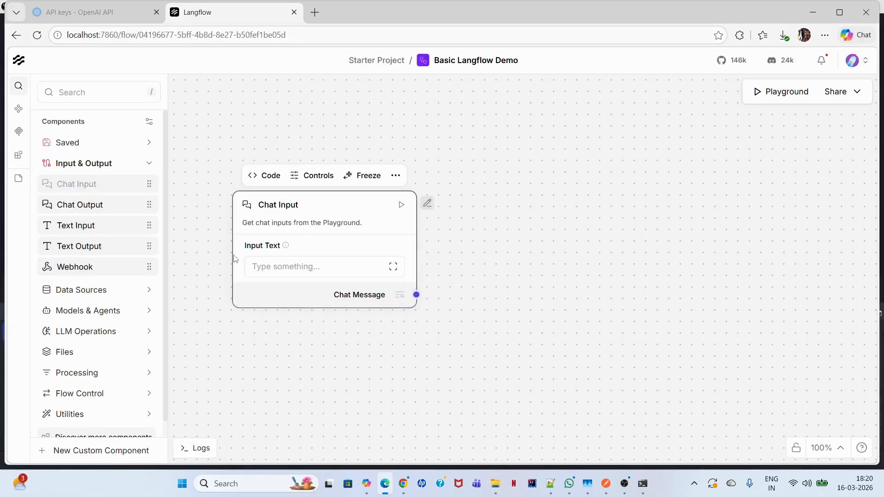
# Reposition the Chat Input component, find "OpenAI" in the component library, and place the OpenAI component beside Chat Input
pyautogui.moveTo(354, 205); pyautogui.dragTo(364, 181)
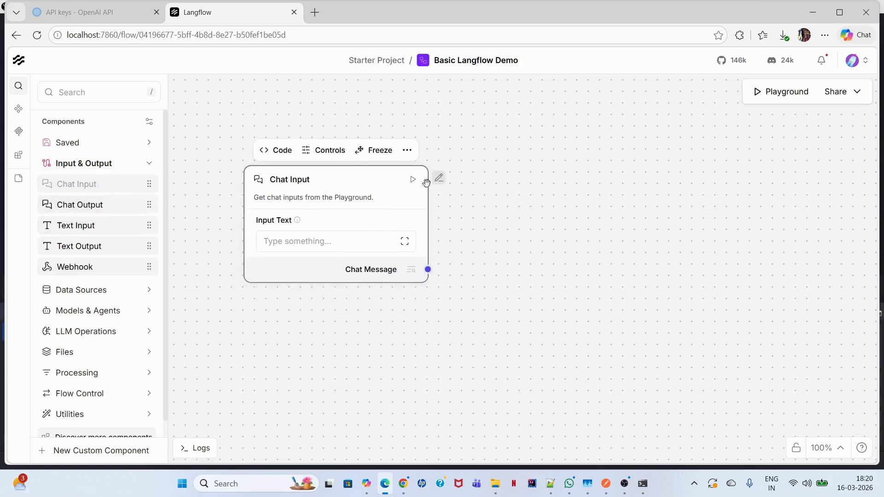
pyautogui.click(109, 92)
pyautogui.write('Open')
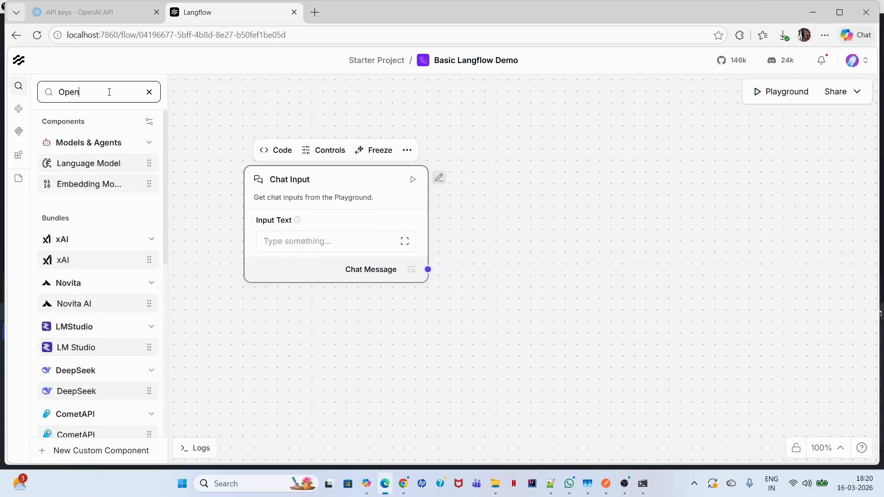
pyautogui.write('AI')
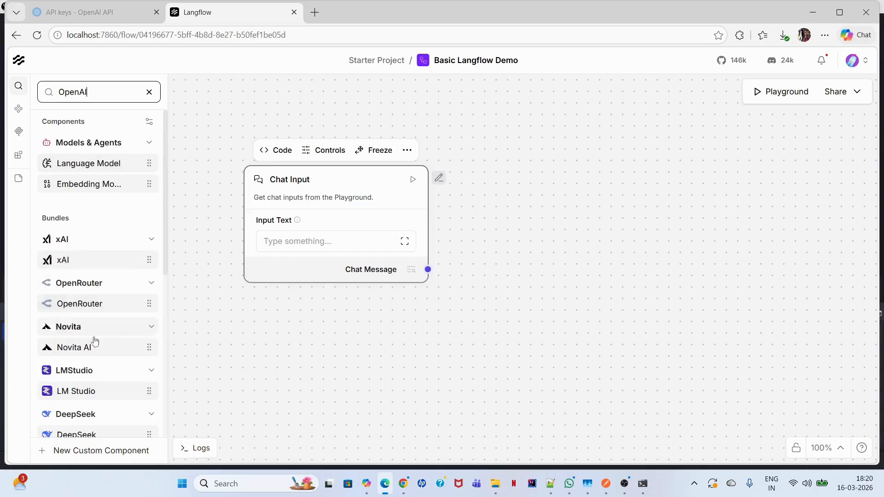
pyautogui.scroll(-3, 97, 344)
pyautogui.scroll(-4, 97, 363)
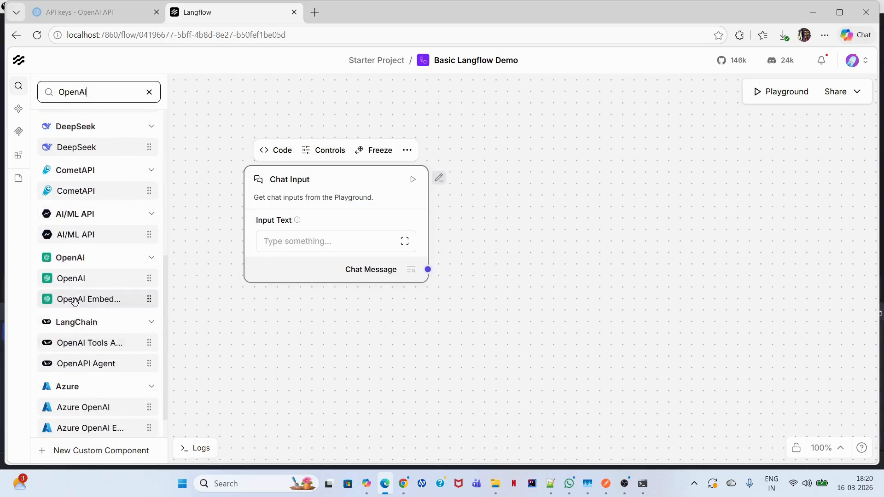
pyautogui.moveTo(75, 278); pyautogui.dragTo(487, 129)
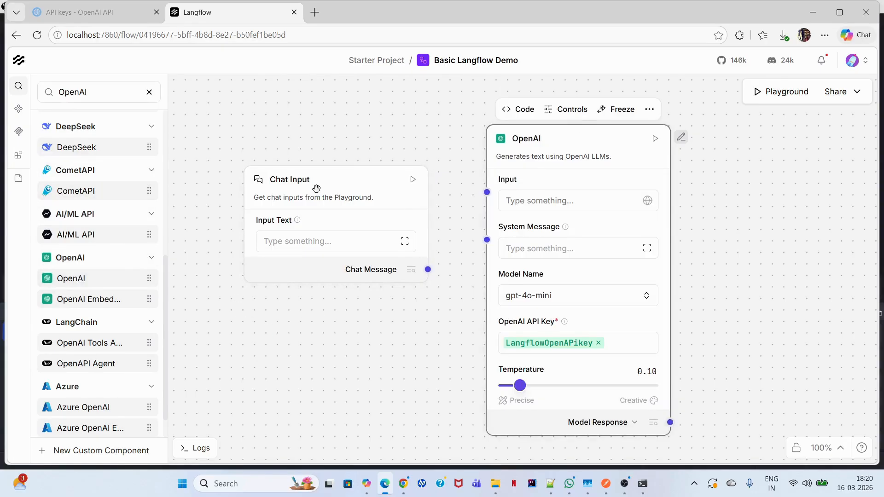
# Examine the OpenAI component's Python code, including the langchain_openai import and the OpenAIModelComponent class, and close the code without changes
pyautogui.click(516, 110)
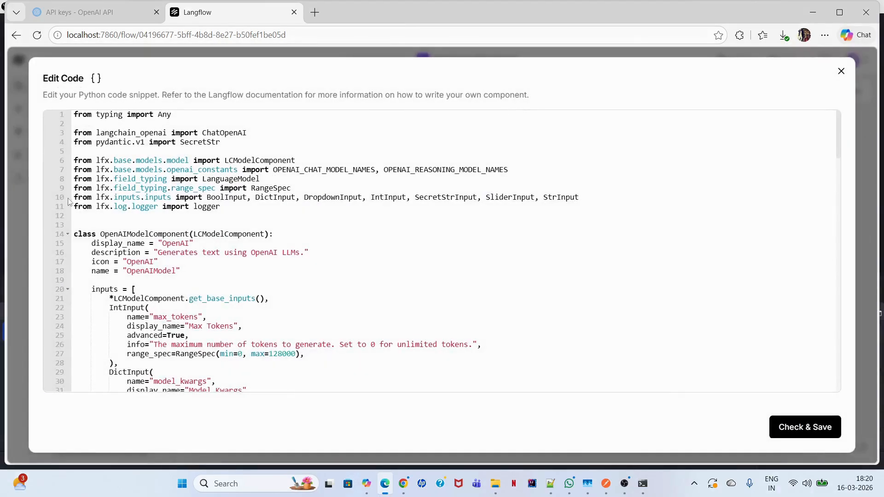
pyautogui.click(118, 125)
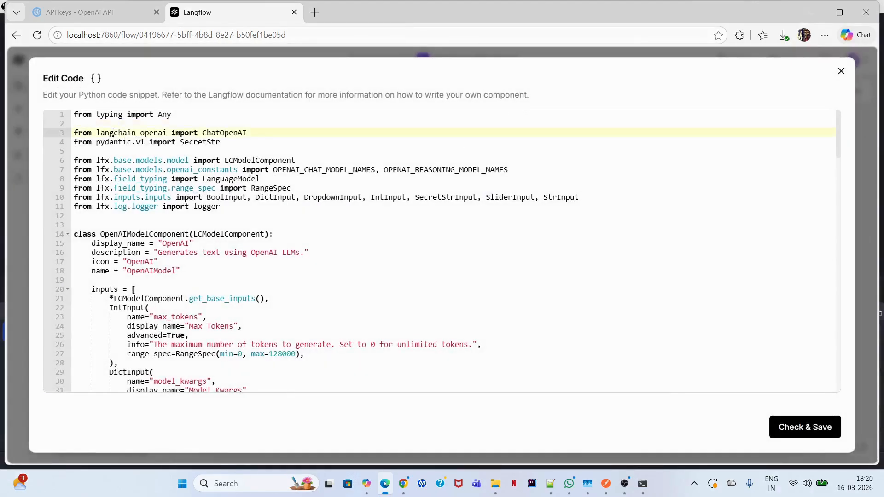
pyautogui.moveTo(113, 133); pyautogui.dragTo(167, 133)
pyautogui.moveTo(114, 160); pyautogui.dragTo(148, 188)
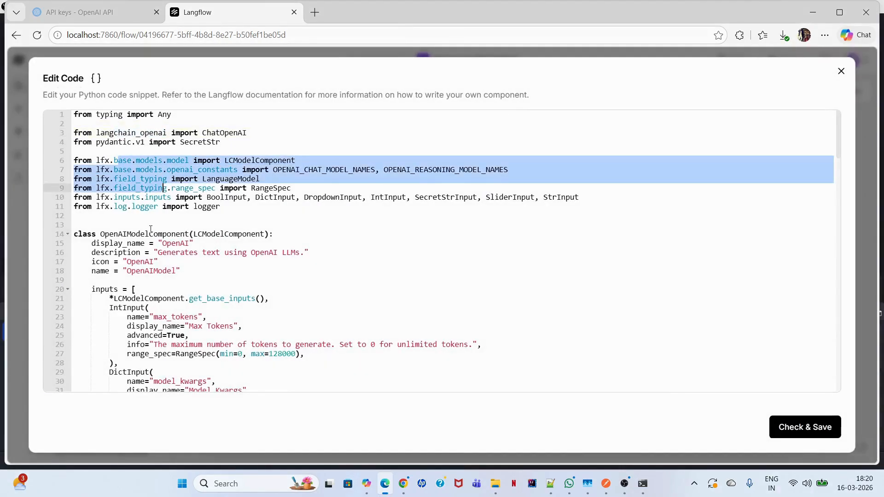
pyautogui.click(124, 224)
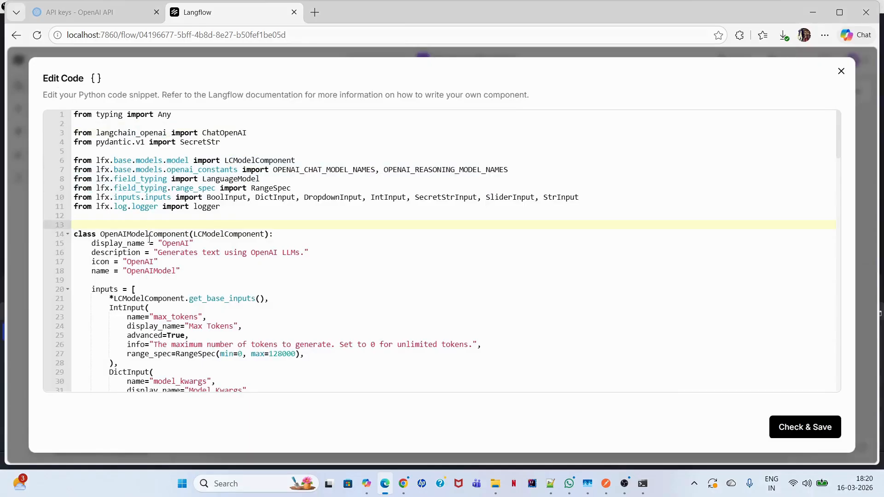
pyautogui.scroll(-1, 133, 235)
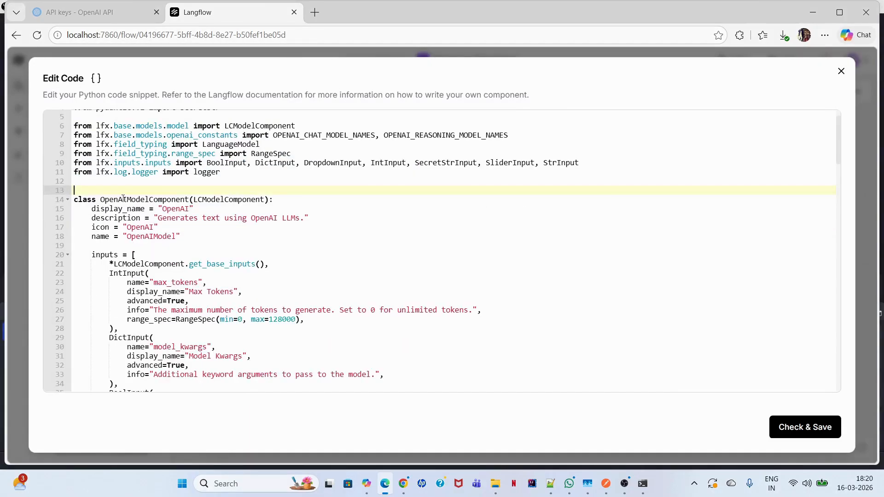
pyautogui.moveTo(118, 199); pyautogui.dragTo(194, 199)
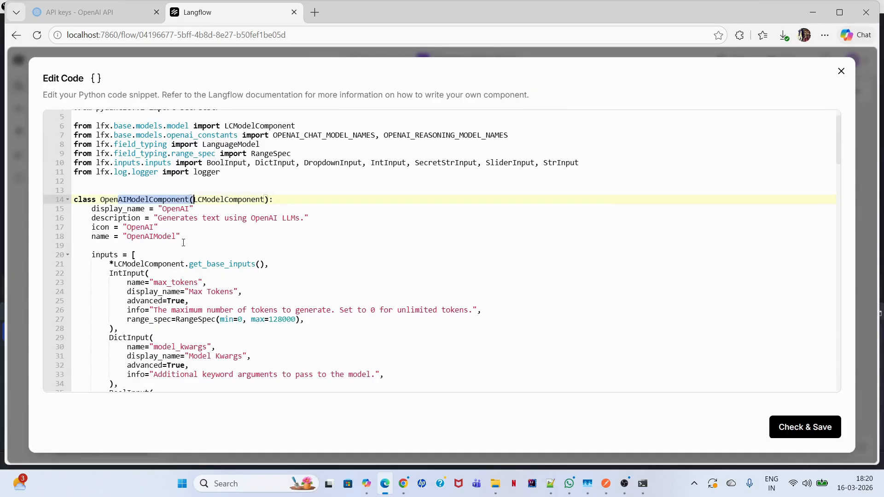
pyautogui.scroll(1, 159, 235)
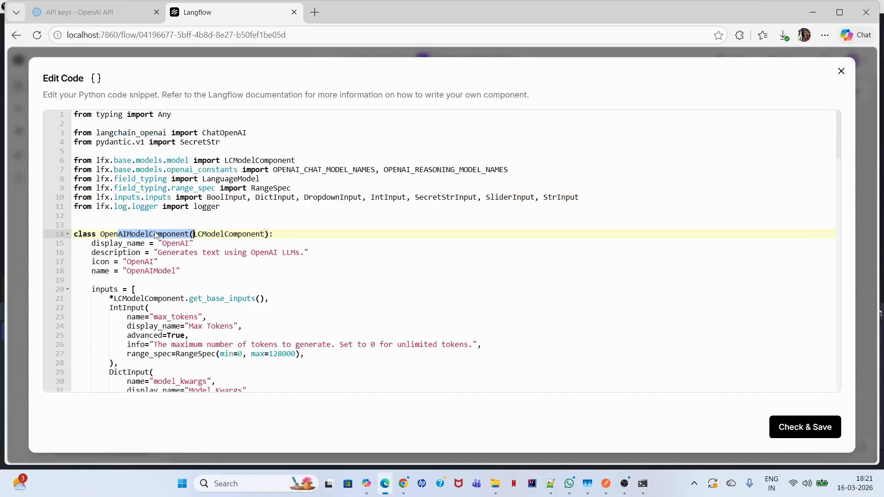
pyautogui.doubleClick(111, 134)
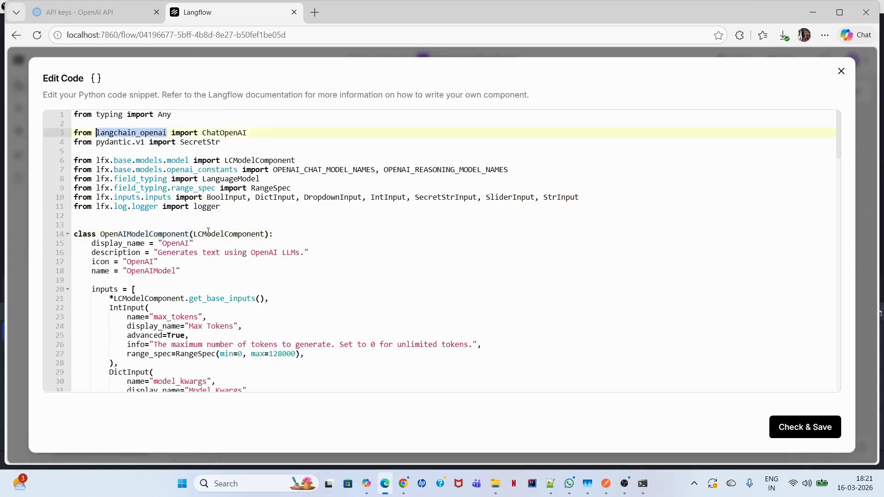
pyautogui.click(218, 244)
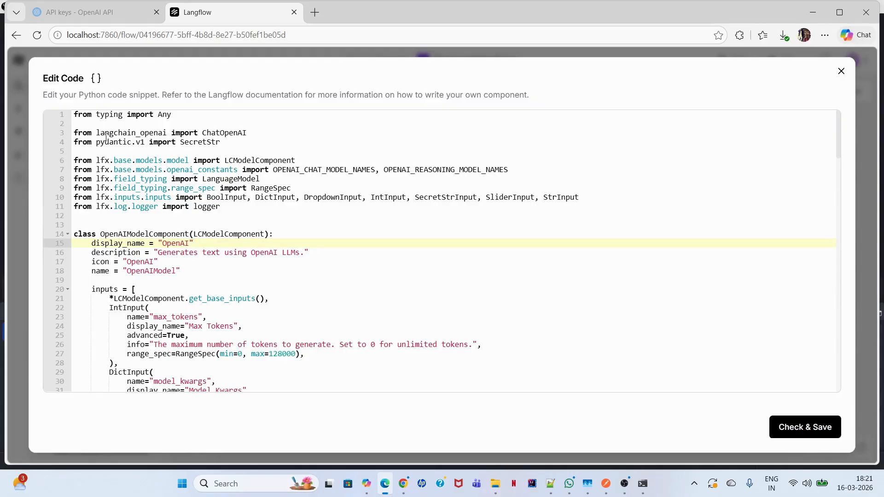
pyautogui.moveTo(97, 133); pyautogui.dragTo(136, 133)
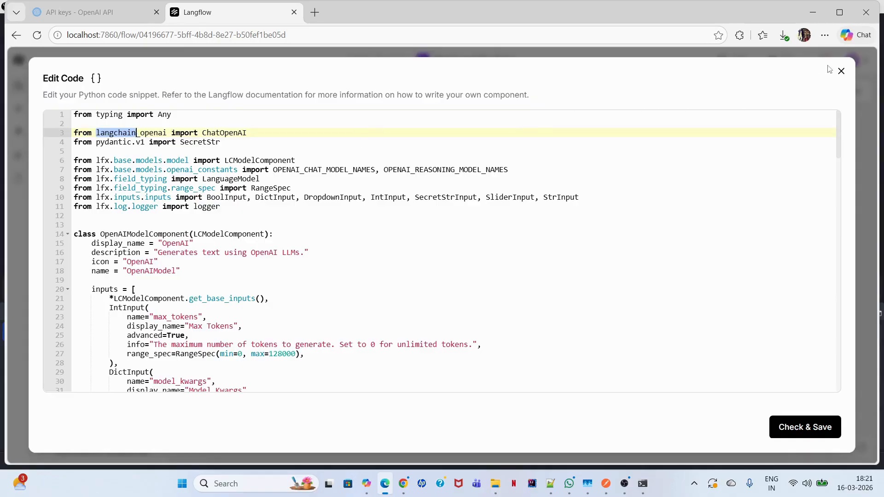
pyautogui.click(842, 71)
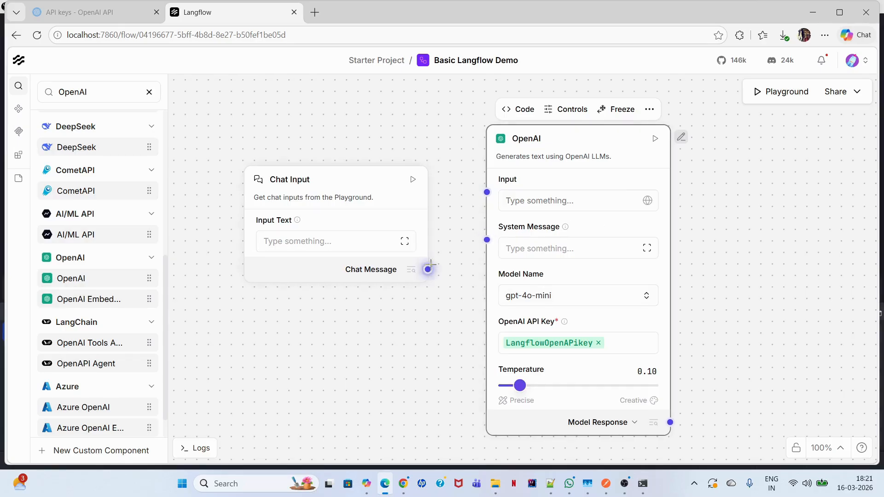
# Clear the LangflowOpenAPikey variable from the OpenAI component's API key field and view the API keys list on the OpenAI platform
pyautogui.click(599, 343)
pyautogui.click(595, 342)
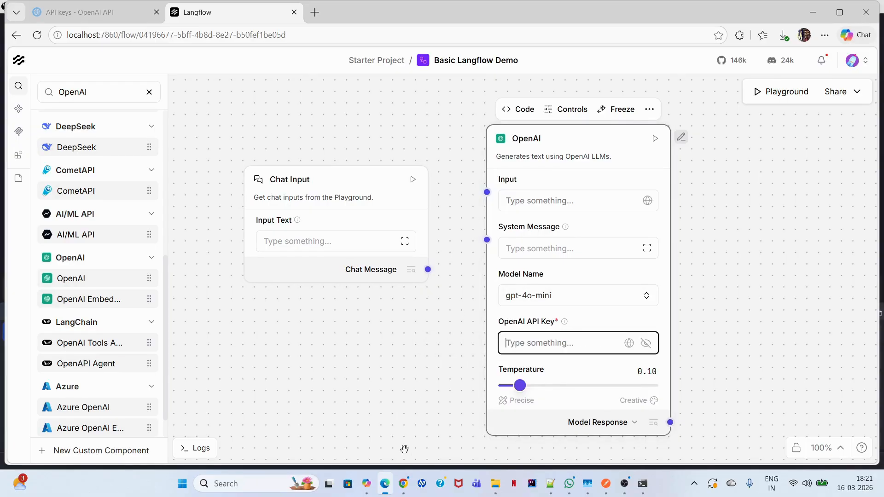
pyautogui.click(113, 15)
pyautogui.click(46, 63)
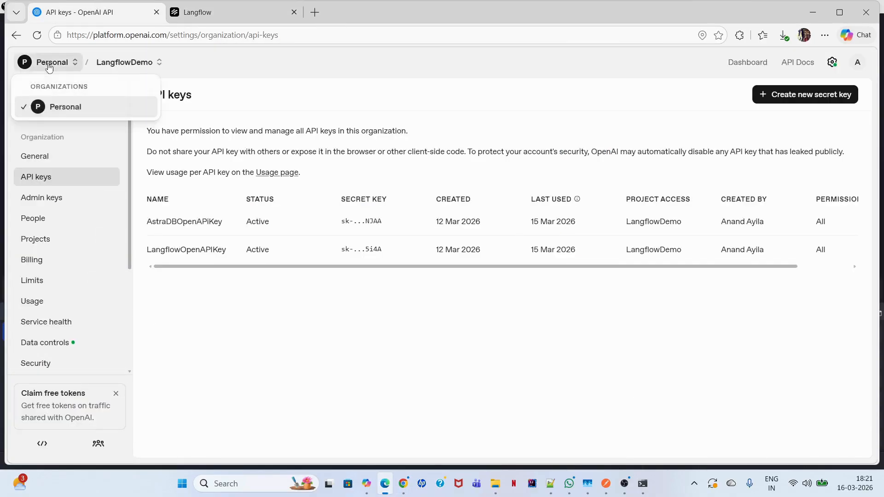
pyautogui.click(36, 105)
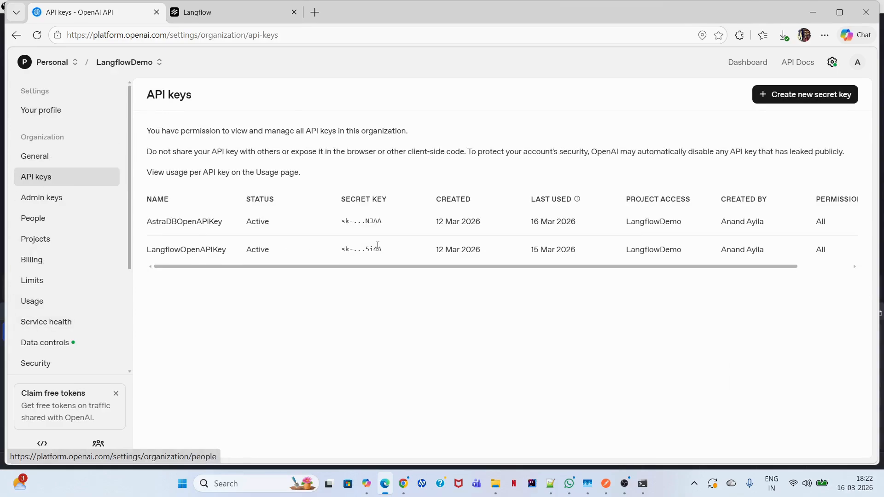
pyautogui.moveTo(380, 223); pyautogui.dragTo(340, 228)
pyautogui.click(389, 319)
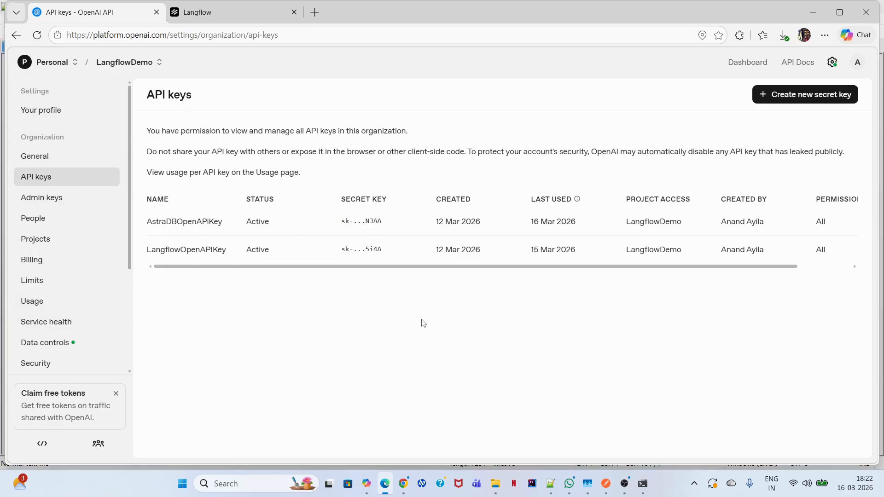
# Return to Langflow, paste the API key into the OpenAI component's OpenAI API Key field, and view the available global variables without choosing one
pyautogui.hotkey('alt', 'Tab')
pyautogui.press('Escape')
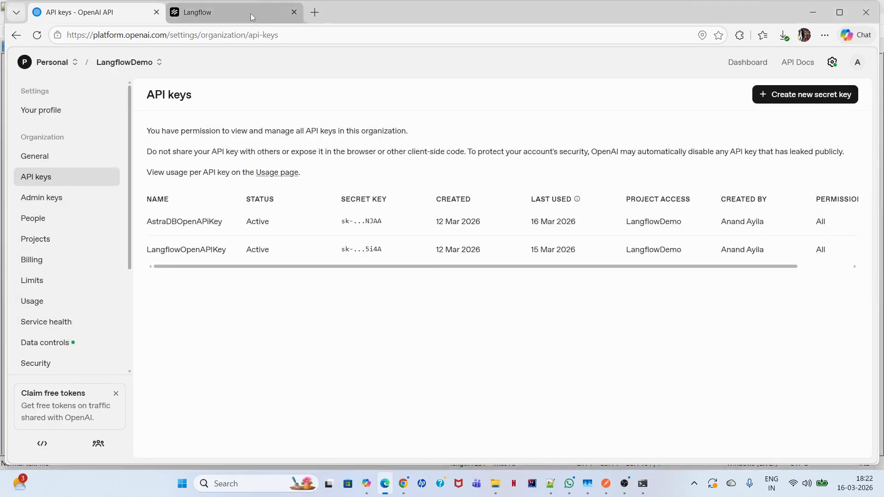
pyautogui.click(250, 13)
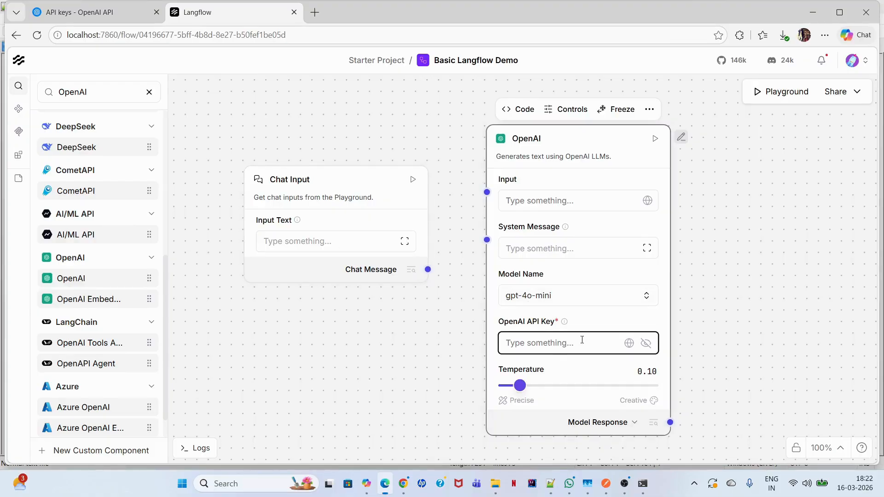
pyautogui.hotkey('ctrl', 'v')
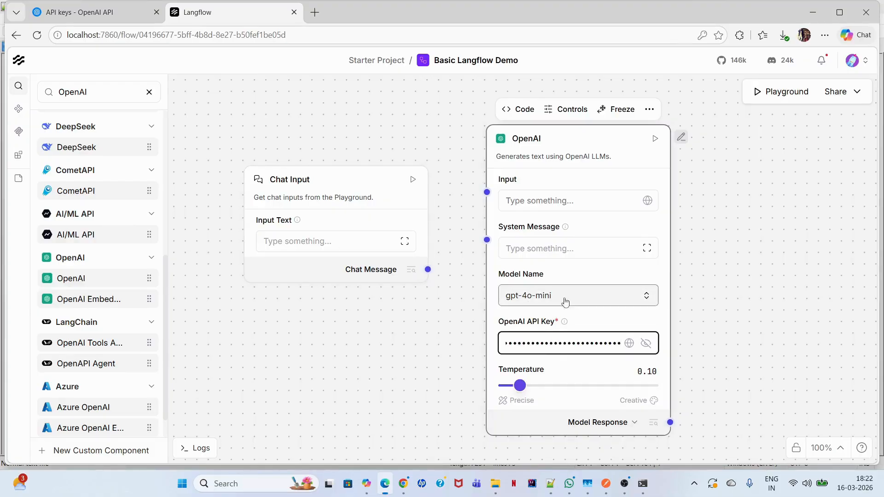
pyautogui.click(630, 344)
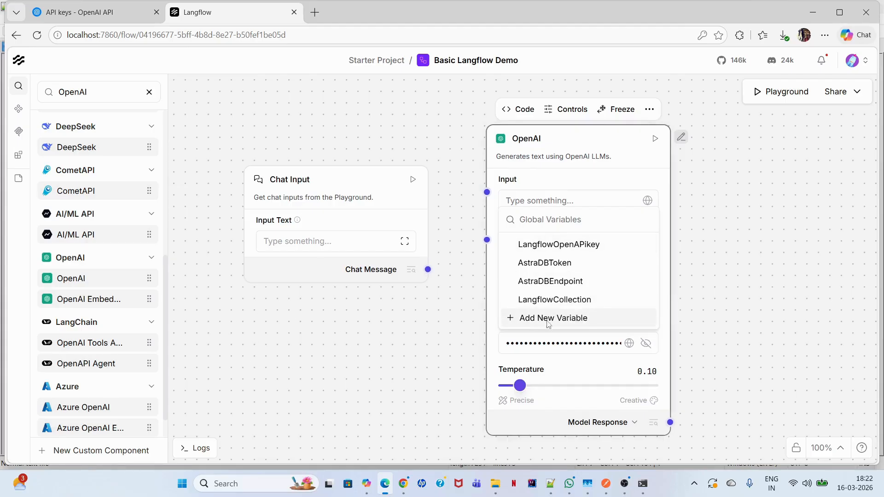
pyautogui.click(319, 348)
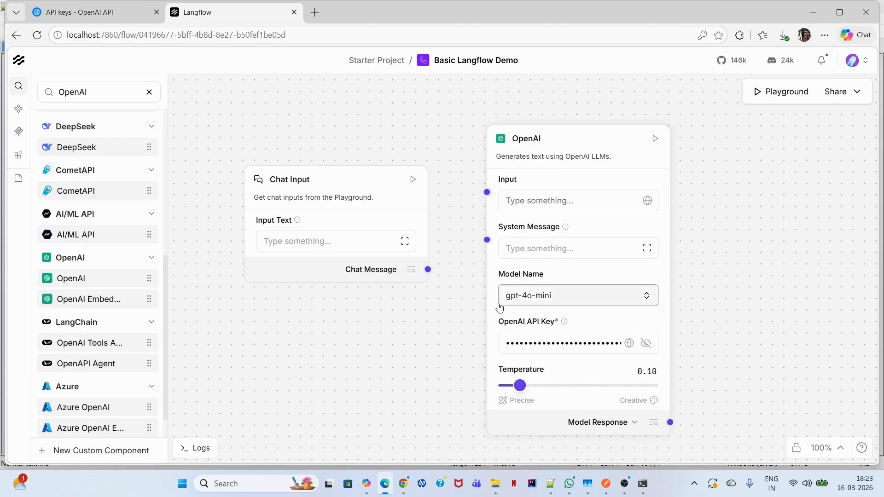
# Choose gpt-4o-mini as the OpenAI component's model and connect Chat Input's Chat Message output to the OpenAI Input
pyautogui.click(541, 299)
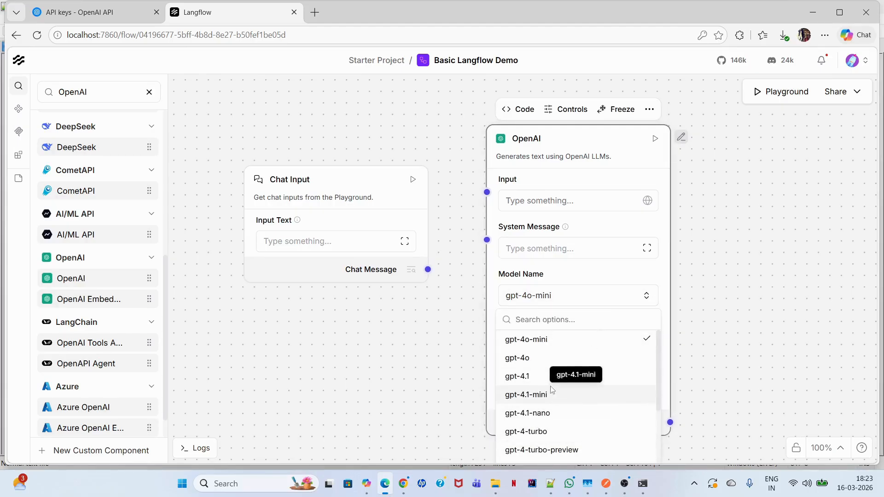
pyautogui.scroll(-1, 557, 426)
pyautogui.scroll(-3, 558, 426)
pyautogui.scroll(6, 545, 387)
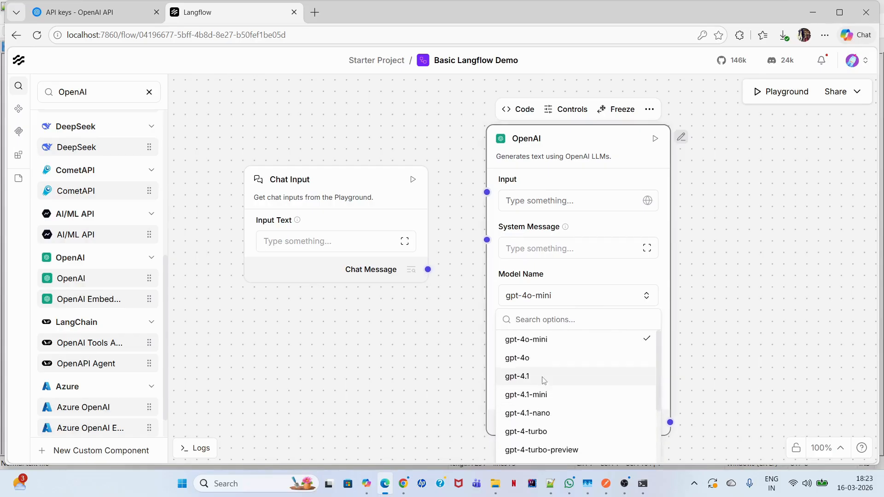
pyautogui.click(541, 344)
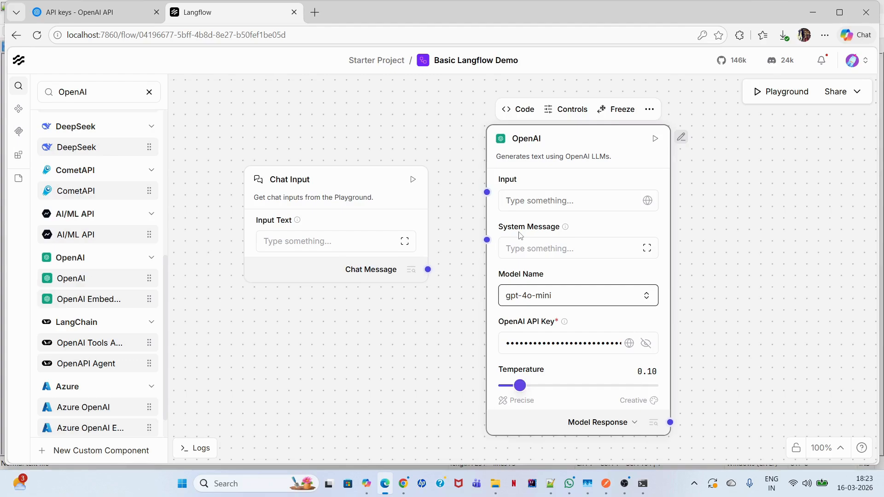
pyautogui.click(428, 270)
pyautogui.click(487, 192)
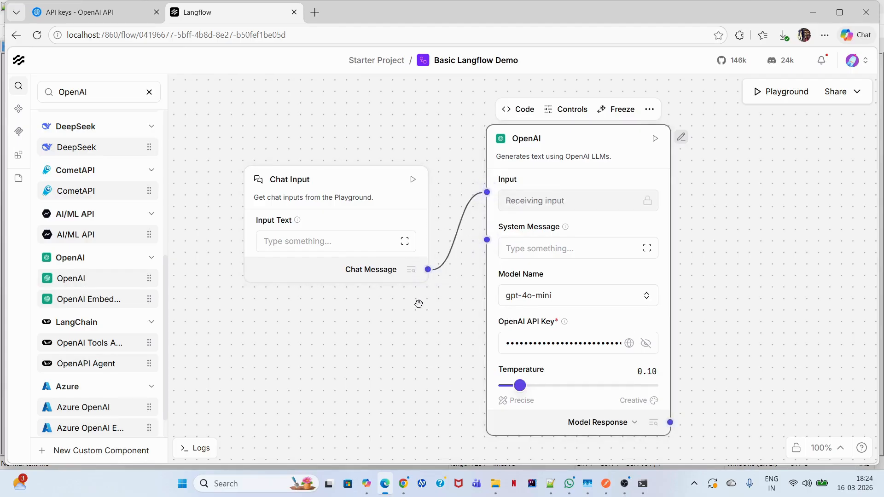
# Clear the component search, add a Chat Output component beside OpenAI, and expand it to its full view
pyautogui.click(150, 91)
pyautogui.click(85, 164)
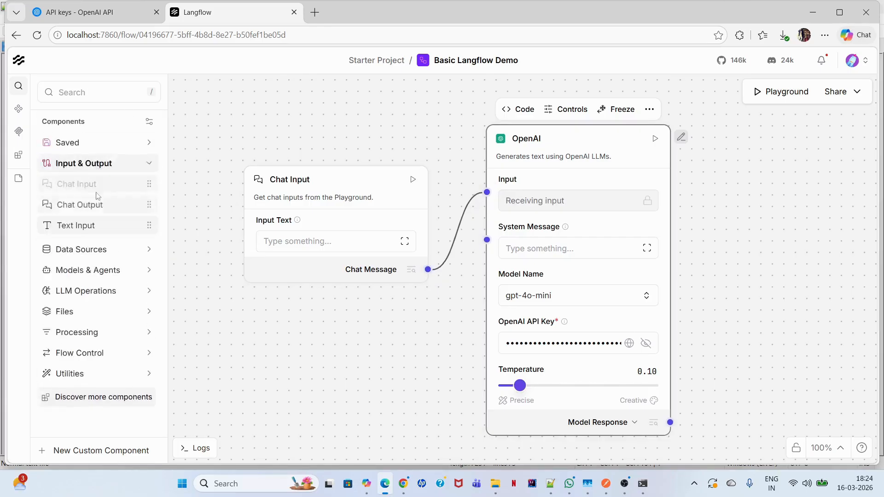
pyautogui.moveTo(85, 205); pyautogui.dragTo(727, 166)
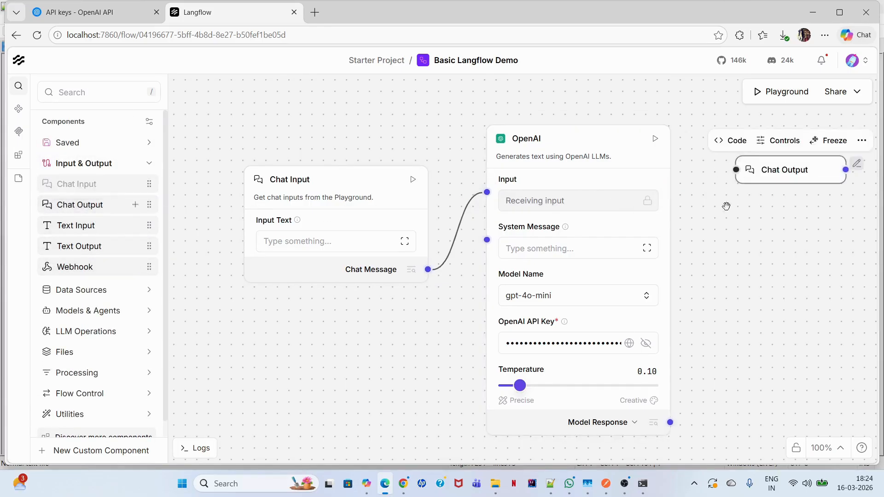
pyautogui.click(860, 143)
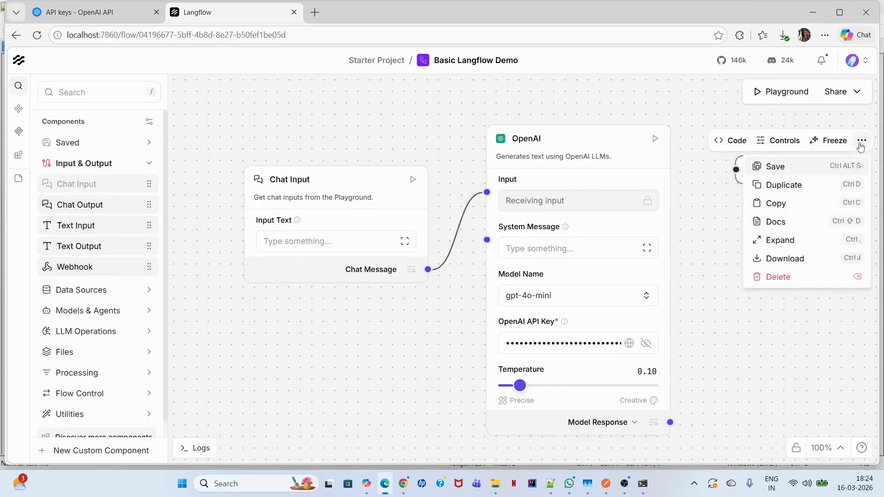
pyautogui.click(795, 240)
# View Chat Output's field settings without changes, and connect OpenAI's Model Response output to Chat Output's Inputs
pyautogui.click(813, 141)
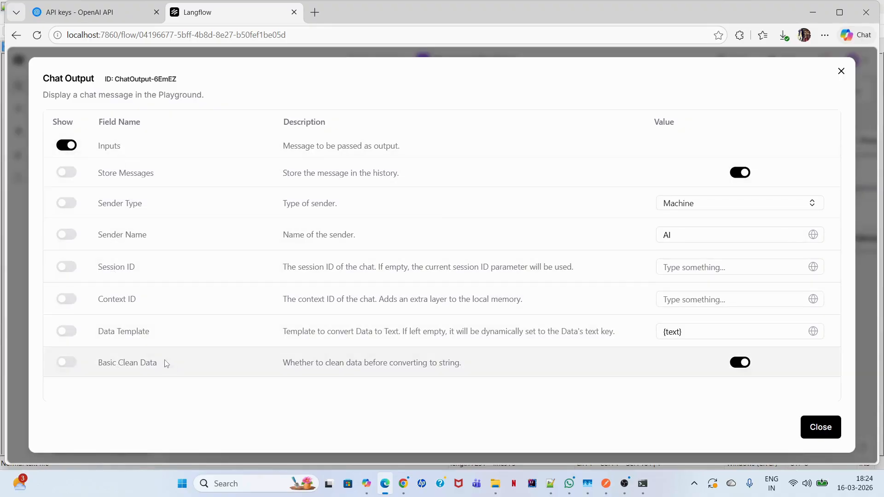
pyautogui.click(839, 72)
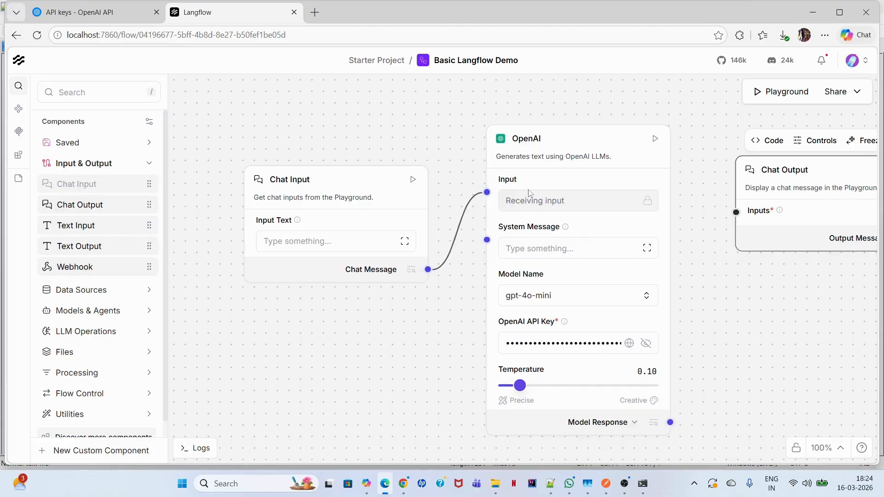
pyautogui.moveTo(732, 337); pyautogui.dragTo(625, 320)
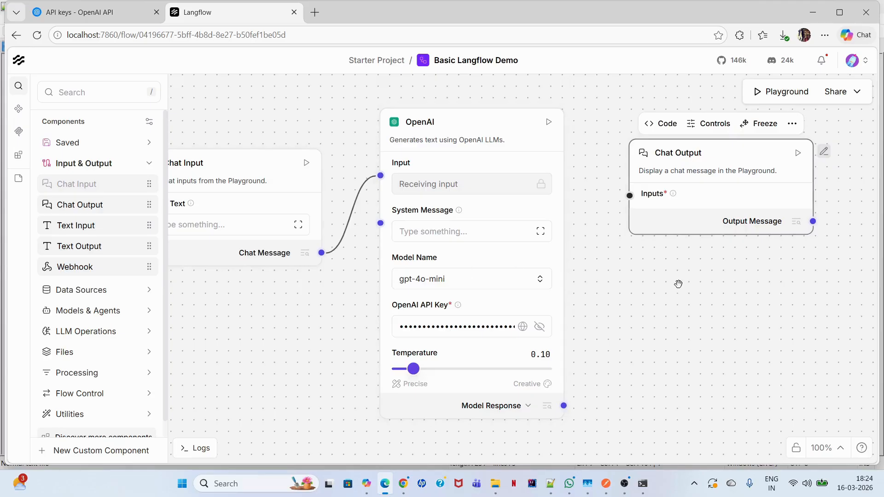
pyautogui.moveTo(563, 406)
pyautogui.mouseDown()
pyautogui.moveTo(566, 251)
pyautogui.moveTo(629, 196)
pyautogui.mouseUp()
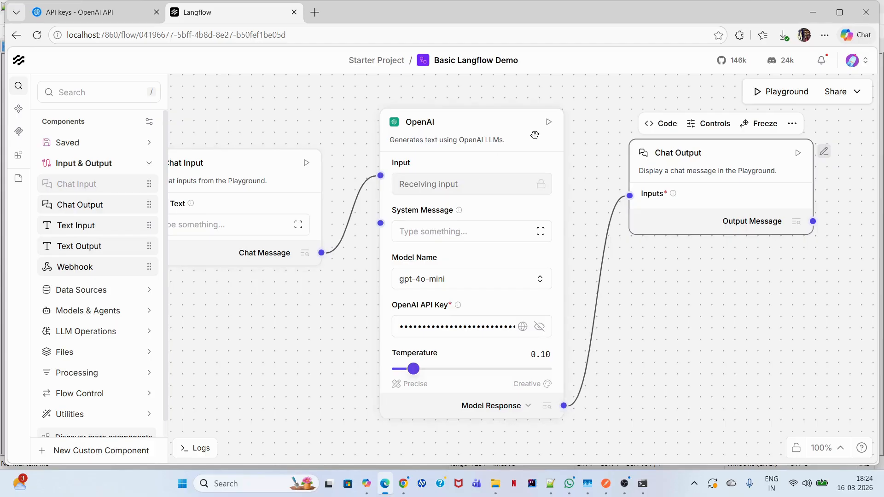
# Run the flow from the Chat Output component, and delete the Default Session's messages in the Playground
pyautogui.click(799, 155)
pyautogui.click(780, 94)
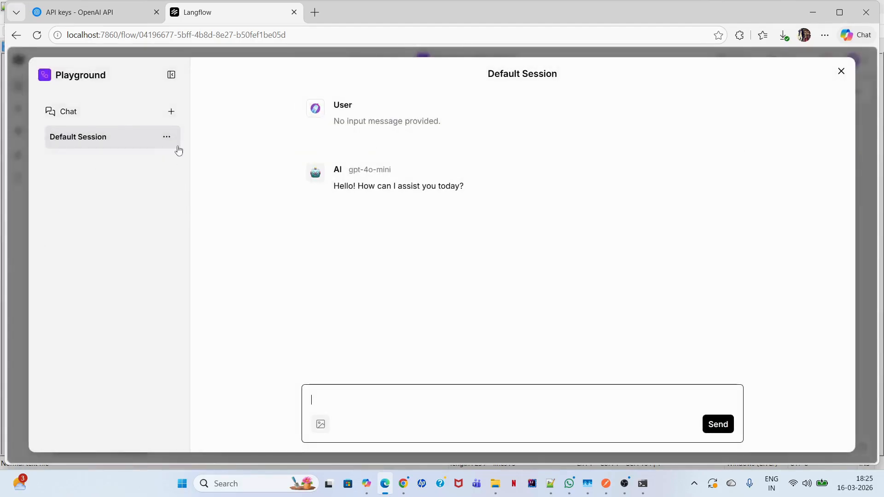
pyautogui.click(166, 136)
pyautogui.click(207, 182)
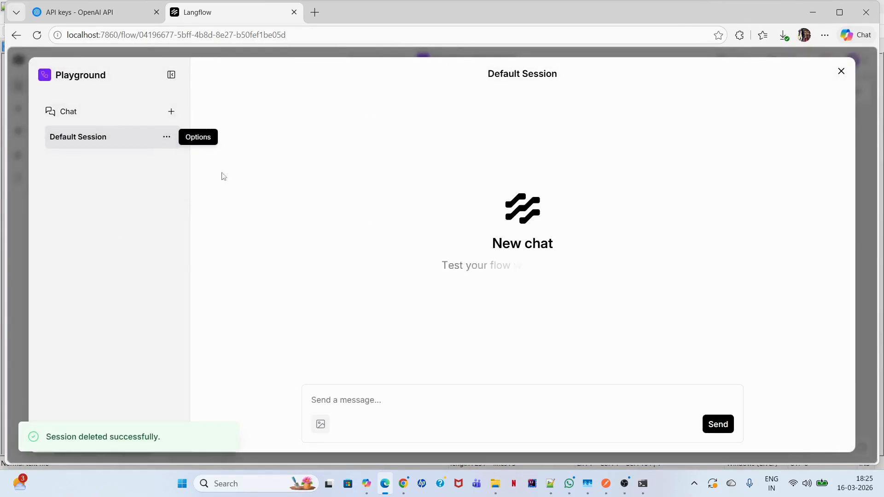
# Send the message "Hello" in the Playground's Default Session
pyautogui.click(401, 395)
pyautogui.write('Hello')
pyautogui.press('Return')
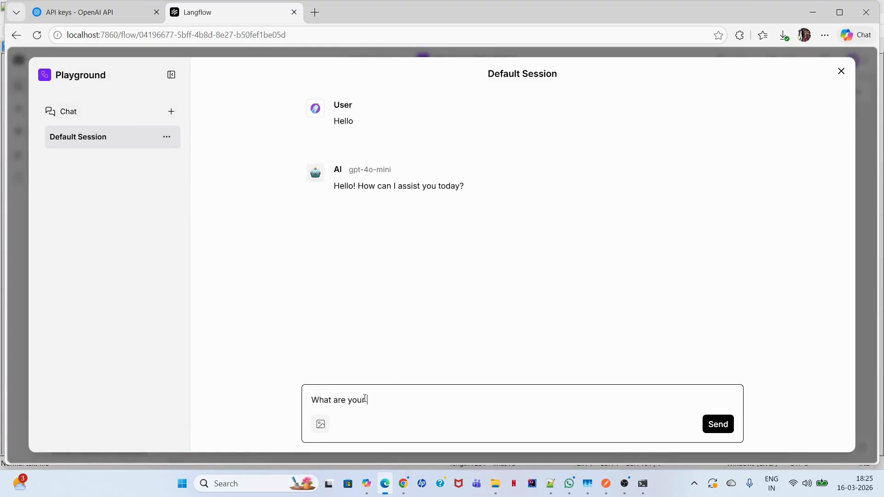
# Send the Playground message "What are your capabilities to give me more precise inforamtion related to a topic"
pyautogui.write('pabilities t')
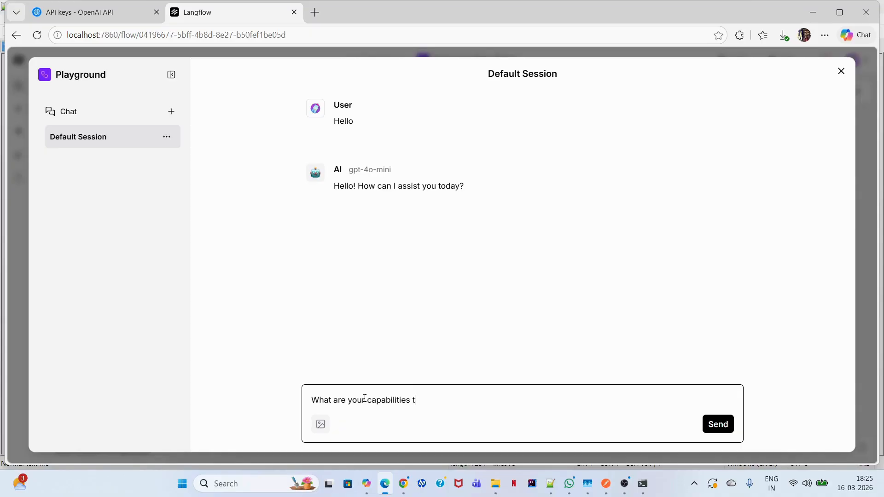
pyautogui.press('BackSpace')
pyautogui.press('BackSpace')
pyautogui.press('BackSpace')
pyautogui.write('ive me more preci')
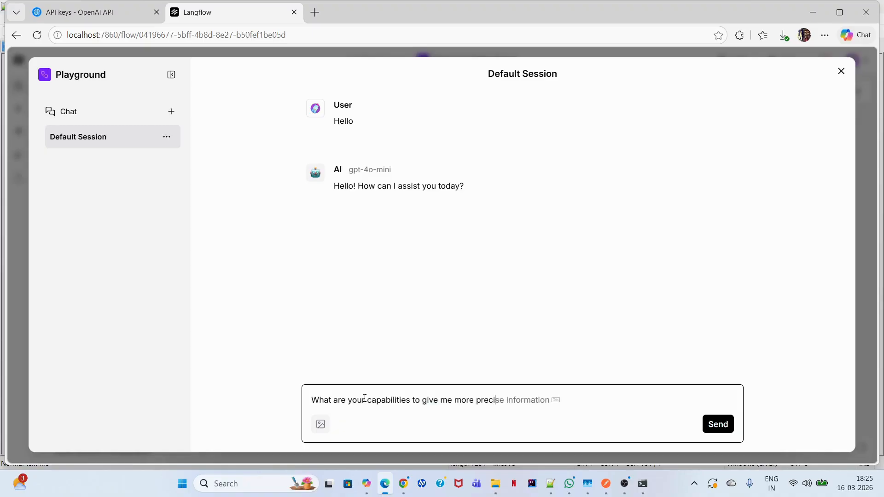
pyautogui.write('se inforamtion related to a')
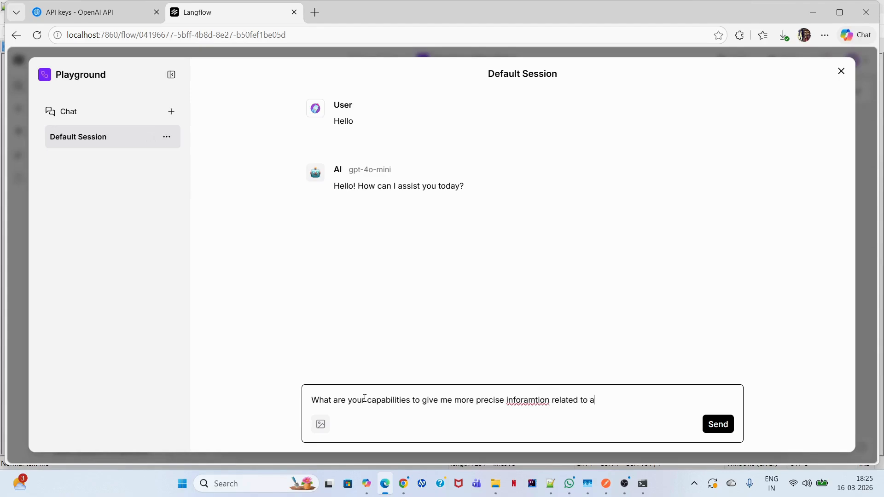
pyautogui.write(' topic')
pyautogui.press('Return')
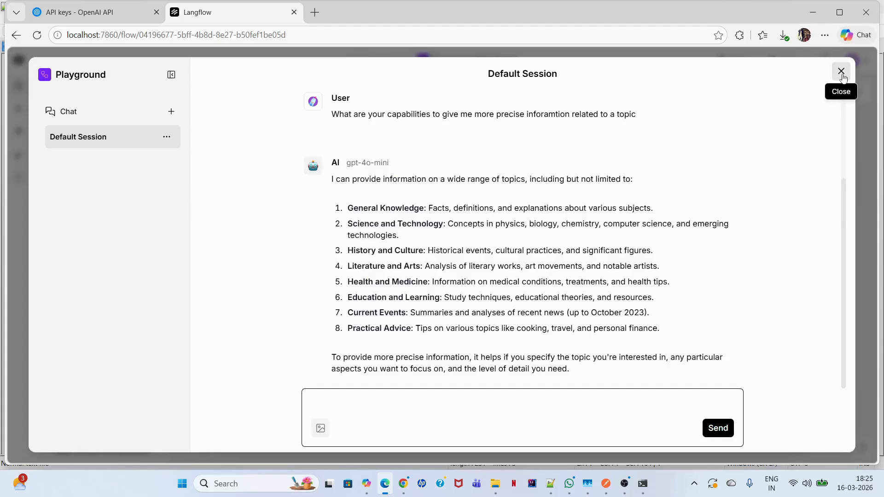
# Close the Playground, decline the browser's offer to save the password, and view the flow's Share options without choosing one
pyautogui.click(842, 74)
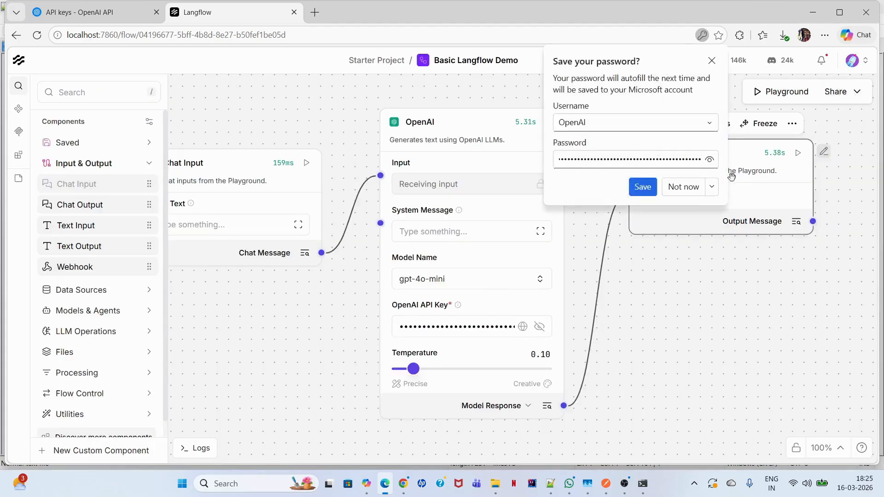
pyautogui.click(684, 187)
pyautogui.click(838, 91)
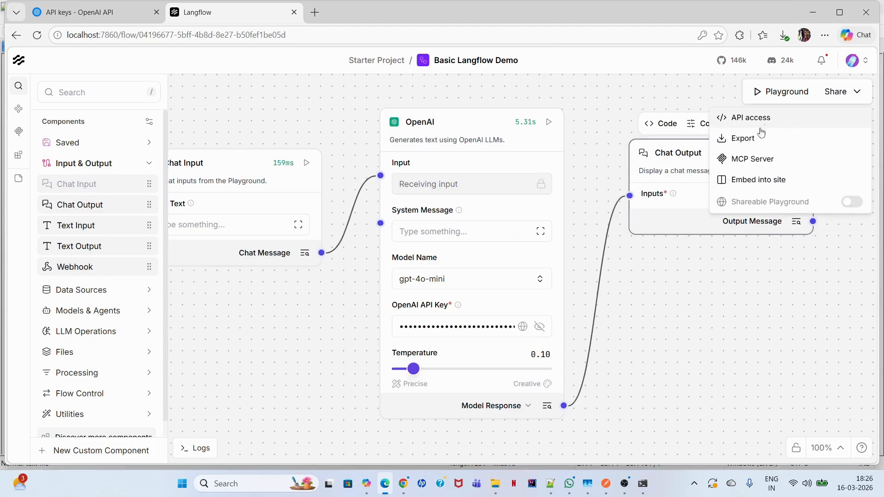
pyautogui.click(671, 268)
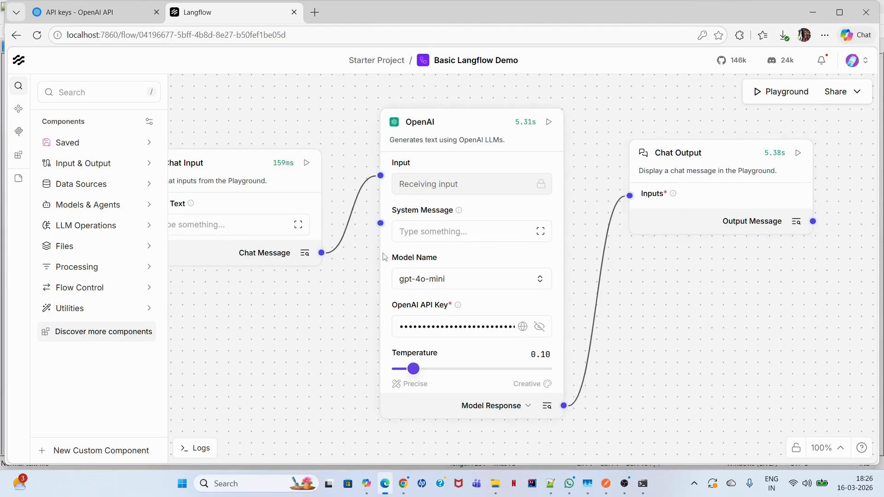
# Find "prompt" in the component library, place a Prompt Template component below Chat Input, and move Chat Input farther away from OpenAI
pyautogui.moveTo(233, 313); pyautogui.dragTo(337, 306)
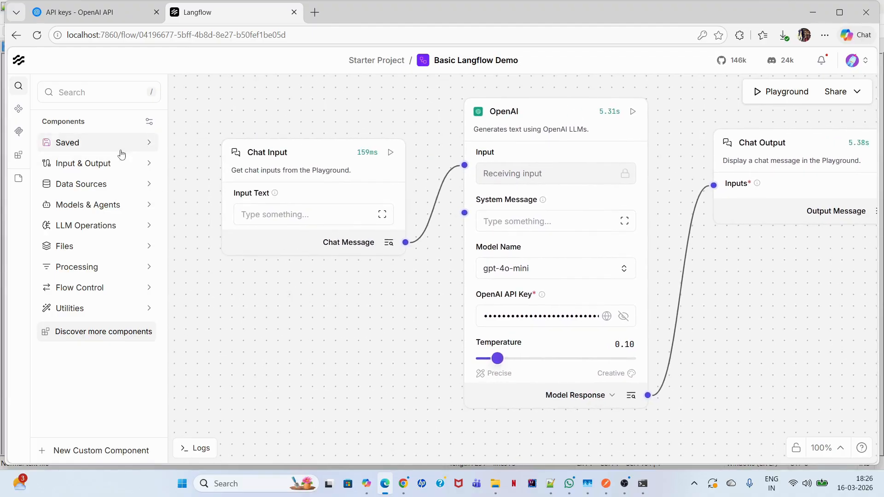
pyautogui.moveTo(354, 308); pyautogui.dragTo(327, 361)
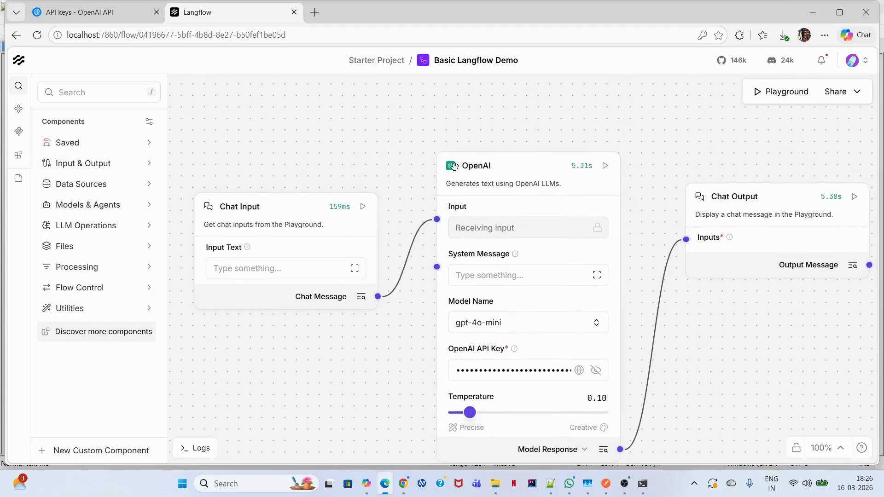
pyautogui.click(490, 278)
pyautogui.moveTo(717, 342); pyautogui.dragTo(705, 272)
pyautogui.click(86, 93)
pyautogui.write('prompt')
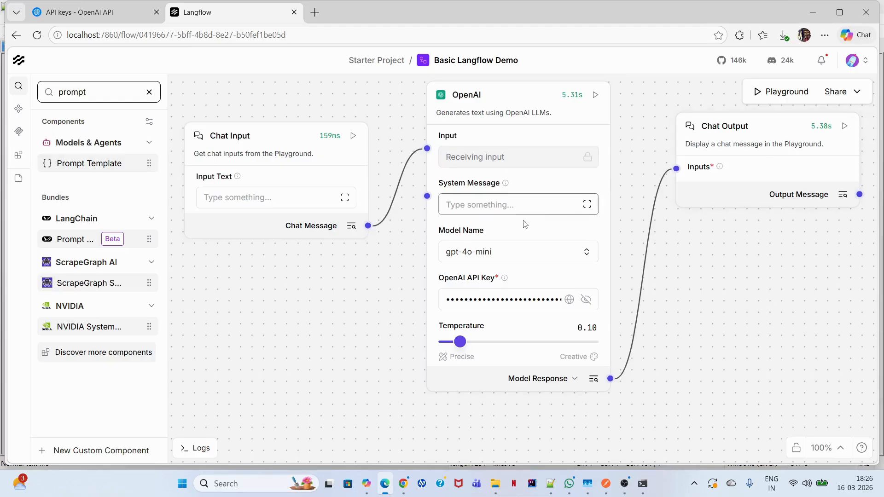
pyautogui.moveTo(73, 164); pyautogui.dragTo(322, 320)
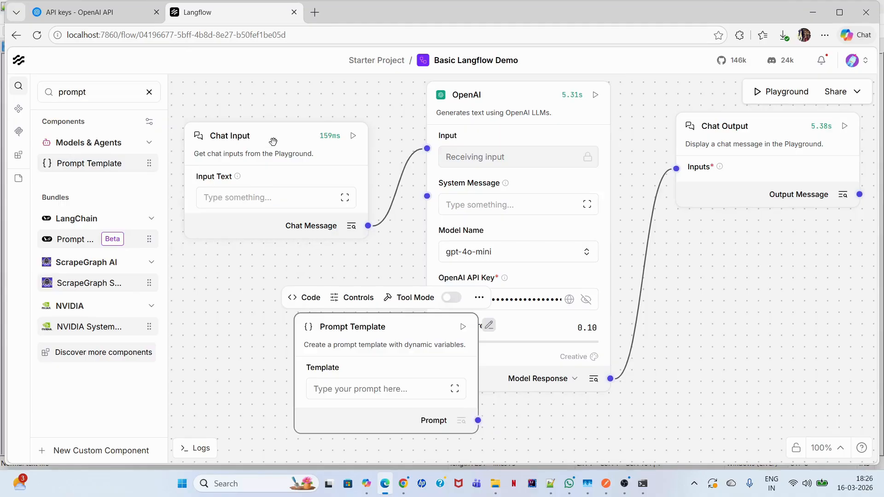
pyautogui.moveTo(272, 142); pyautogui.dragTo(231, 146)
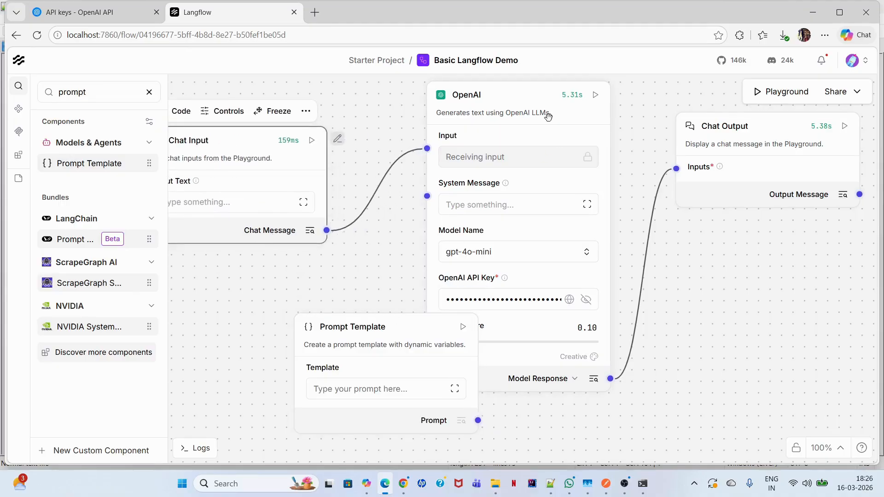
# Spread out OpenAI and Chat Output and place the Prompt Template in the gap between Chat Input and OpenAI
pyautogui.moveTo(533, 97); pyautogui.dragTo(580, 95)
pyautogui.moveTo(775, 134); pyautogui.dragTo(864, 134)
pyautogui.moveTo(466, 95); pyautogui.dragTo(574, 98)
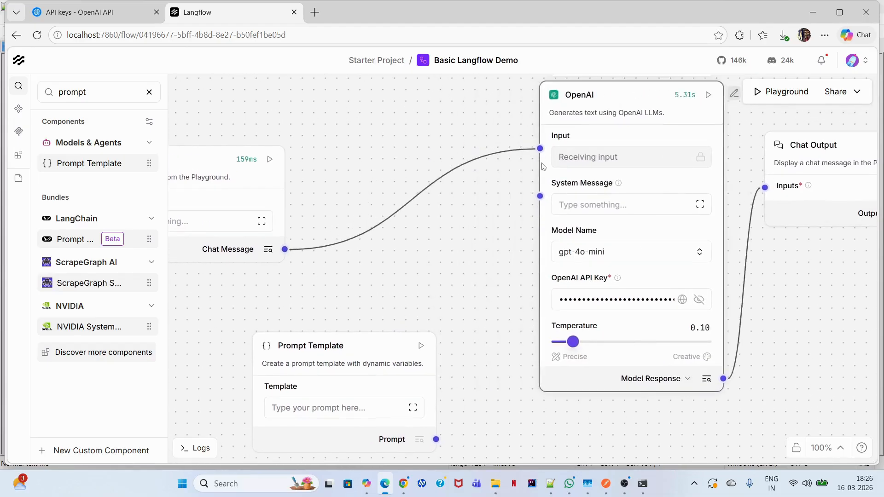
pyautogui.moveTo(350, 345); pyautogui.dragTo(402, 282)
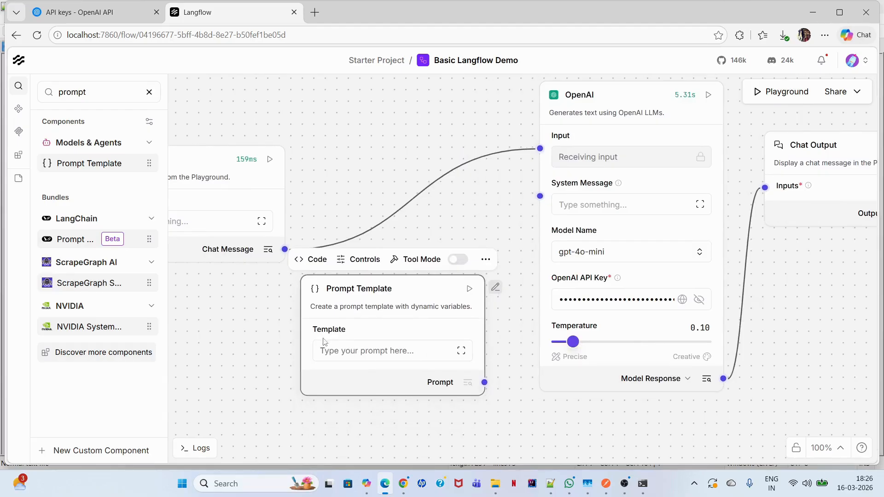
# Begin the Prompt Template's text with "Please translate the user's input into Telugu"
pyautogui.click(462, 354)
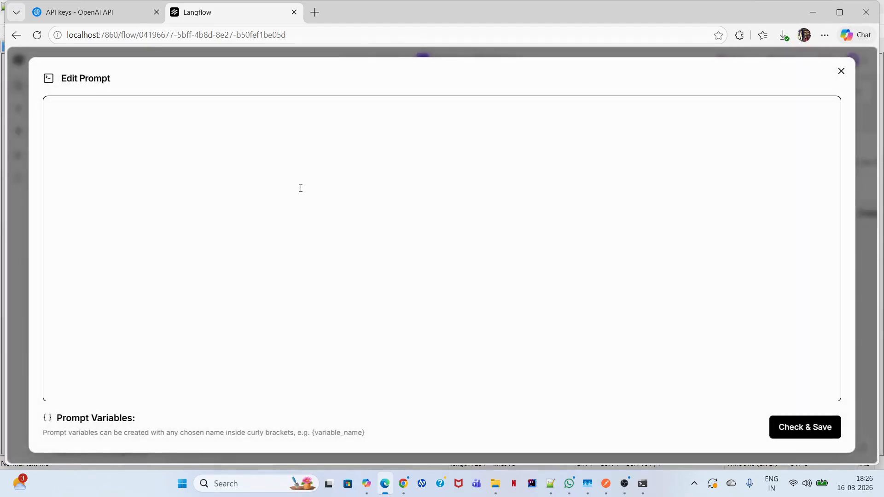
pyautogui.click(840, 72)
pyautogui.click(462, 353)
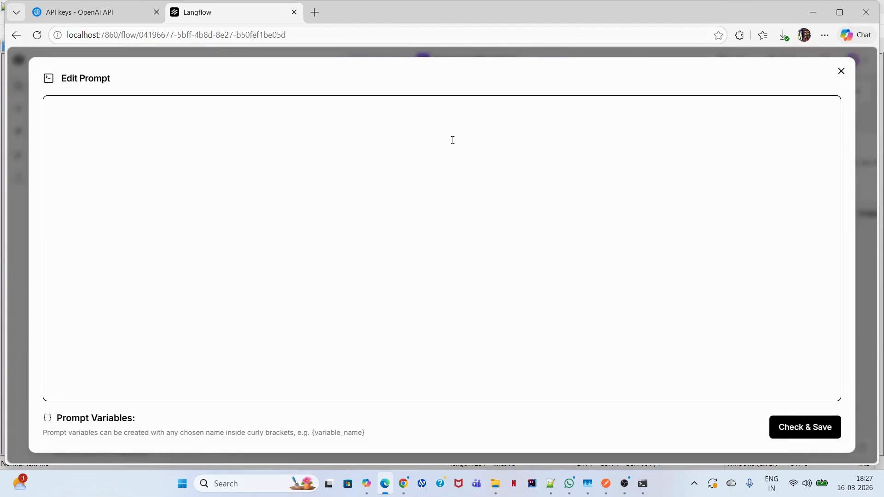
pyautogui.write('Pleasxe')
pyautogui.press('BackSpace')
pyautogui.write('translatie the users')
pyautogui.press('BackSpace')
pyautogui.write("'s input into Telugu ")
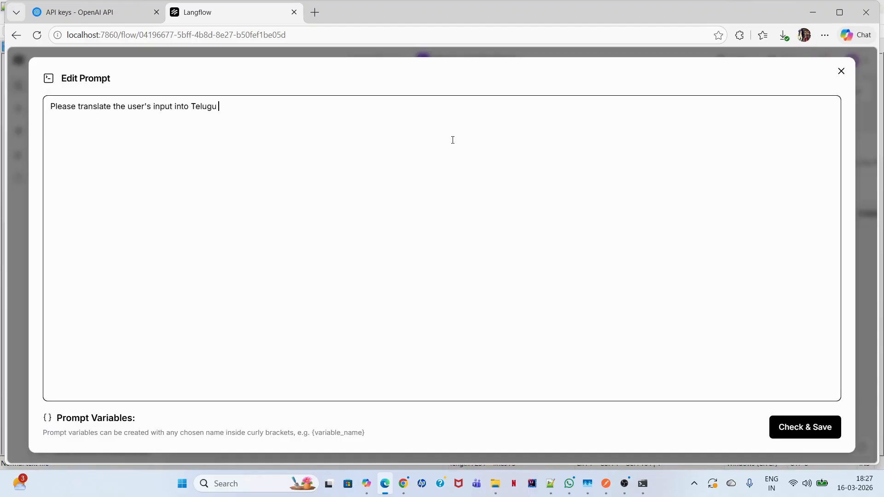
# Complete the prompt with "for the query:" and a {query} variable on a separate line below, and save it
pyautogui.write('for the ')
pyautogui.write('quer')
pyautogui.write('y:  ')
pyautogui.write('{')
pyautogui.write('p')
pyautogui.press('BackSpace')
pyautogui.write('qie')
pyautogui.write('uery')
pyautogui.write('}')
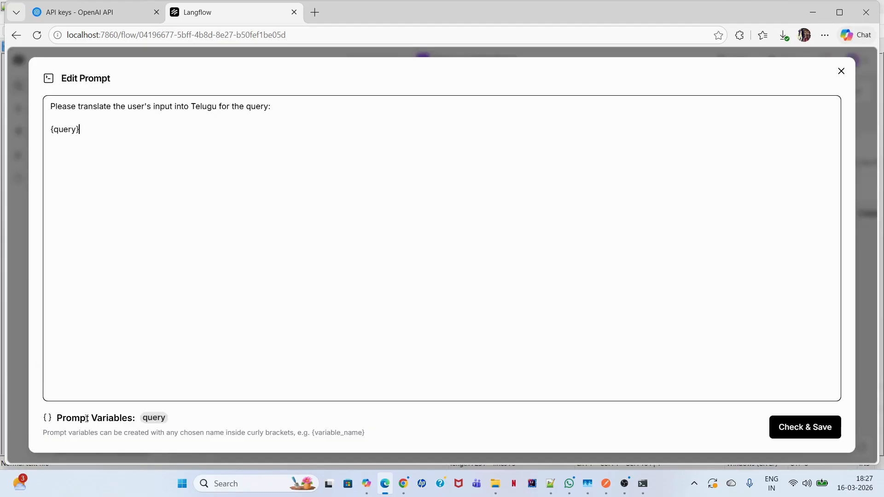
pyautogui.doubleClick(65, 130)
pyautogui.click(812, 429)
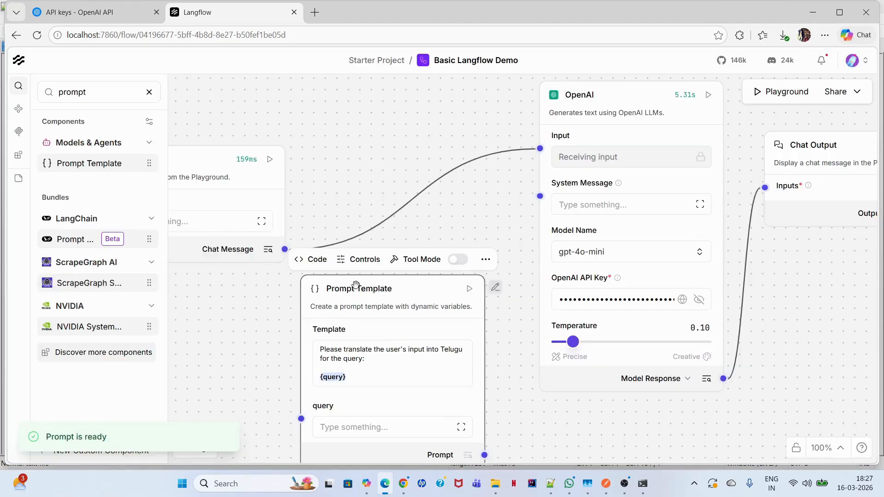
# Replace the direct Chat Input to OpenAI link by connecting Chat Message to the template's query and Prompt to OpenAI's Input
pyautogui.moveTo(525, 376); pyautogui.dragTo(565, 291)
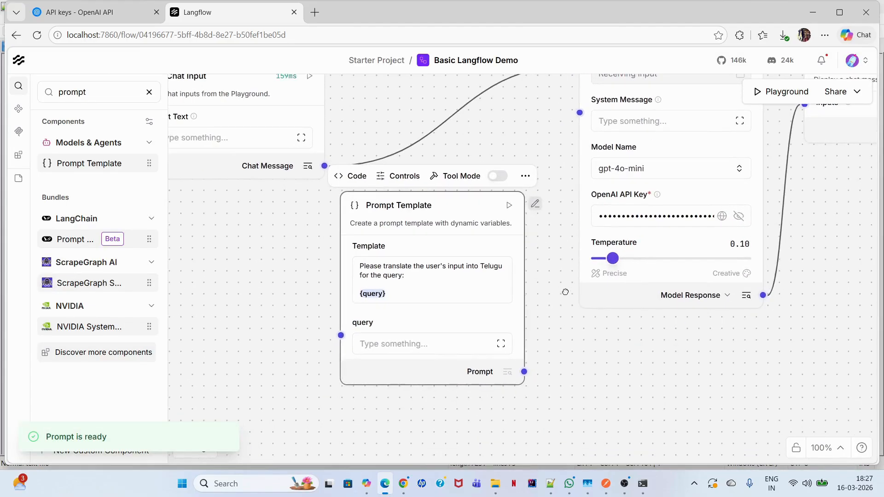
pyautogui.moveTo(446, 209); pyautogui.dragTo(463, 143)
pyautogui.moveTo(274, 250); pyautogui.dragTo(261, 312)
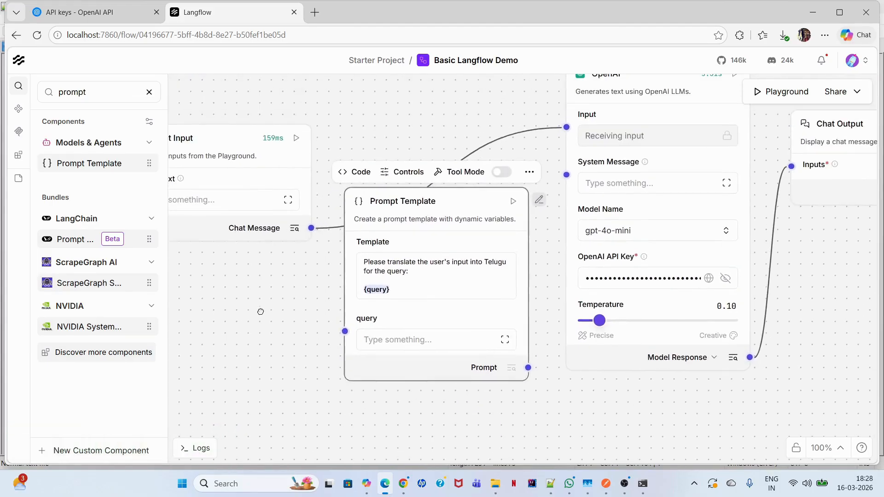
pyautogui.click(553, 126)
pyautogui.press('Delete')
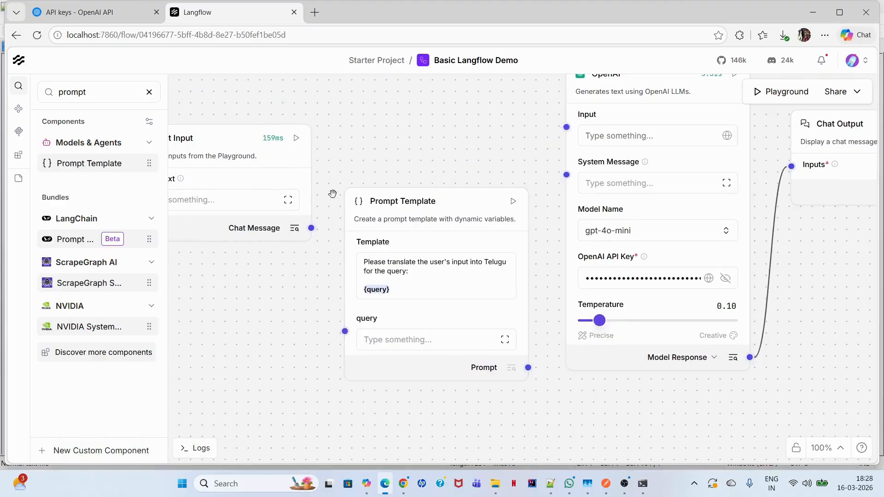
pyautogui.moveTo(312, 228); pyautogui.dragTo(345, 331)
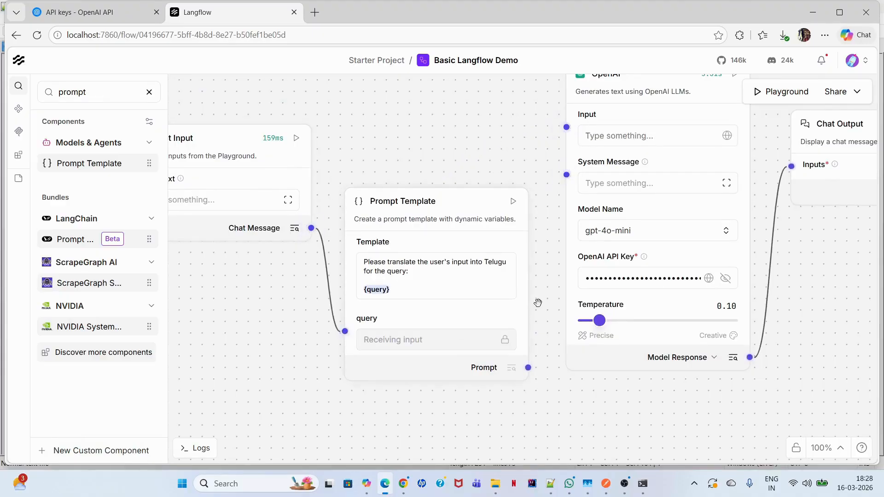
pyautogui.moveTo(528, 367); pyautogui.dragTo(566, 127)
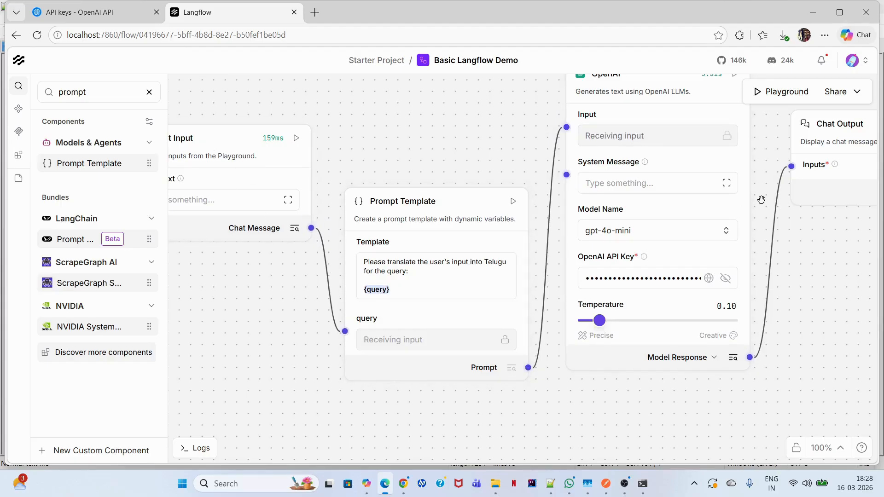
# Send the Playground message "Create a plot of movie name called "Alien & The Human"" and close the Playground
pyautogui.click(783, 94)
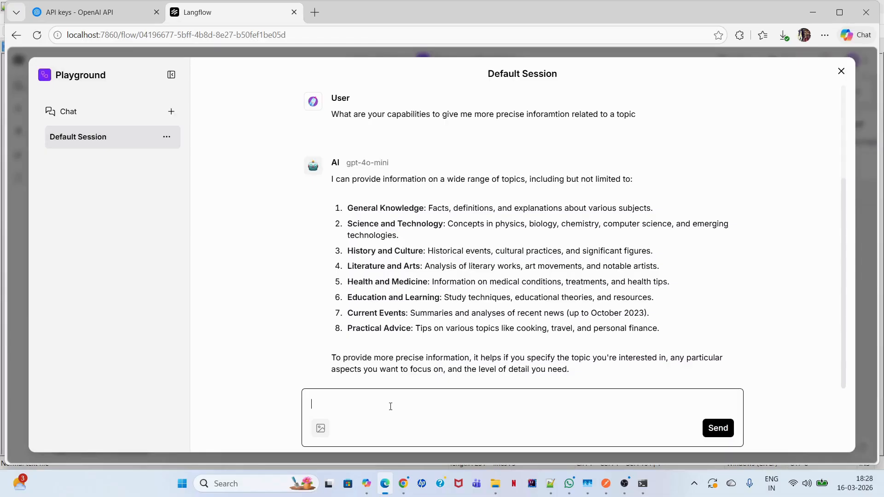
pyautogui.write('Create a plot of movie name name calle')
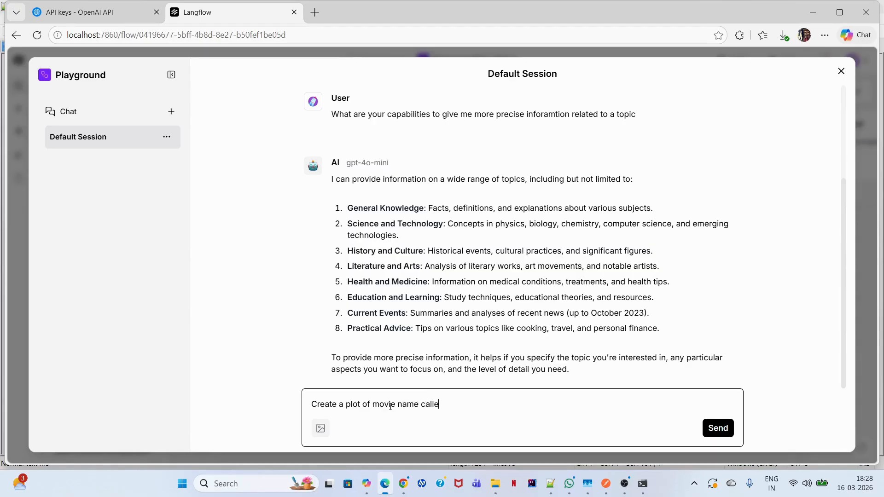
pyautogui.write('d "Alien & The Human"')
pyautogui.click(719, 428)
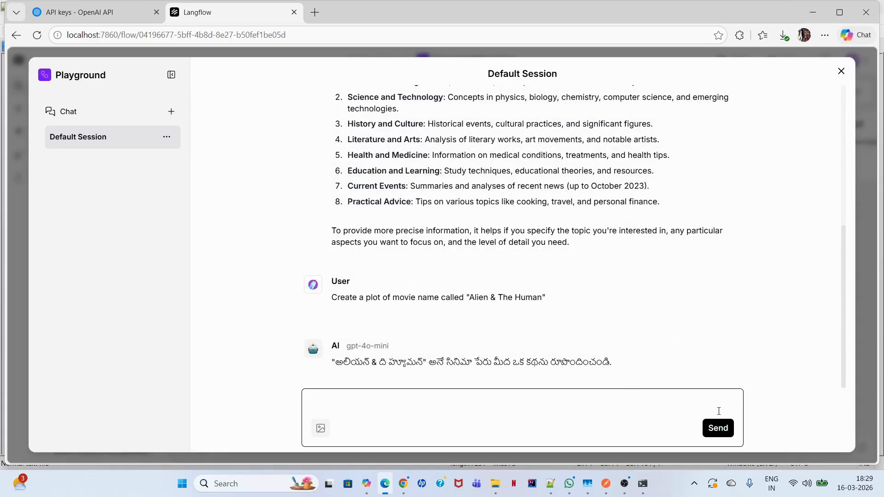
pyautogui.click(840, 72)
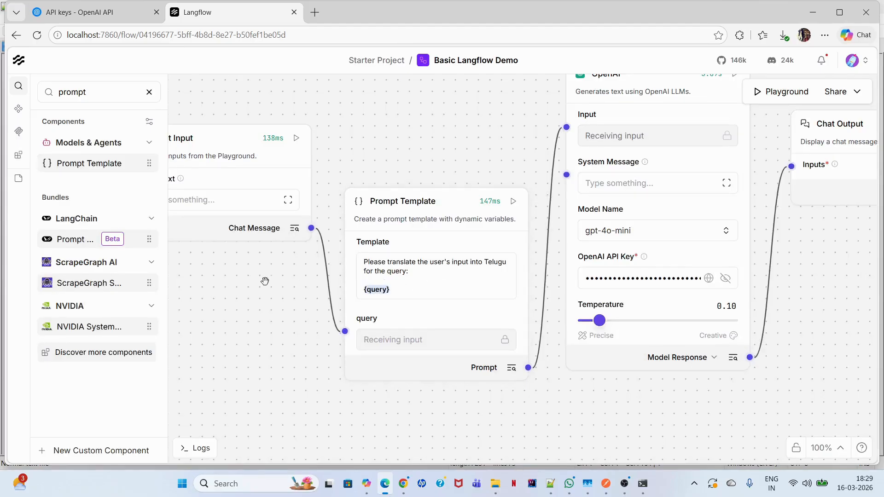
# Move the Prompt Template higher and reword its first line as "Please translate the user's input into telugu for the query:"
pyautogui.moveTo(268, 279); pyautogui.dragTo(304, 274)
pyautogui.moveTo(452, 204); pyautogui.dragTo(456, 83)
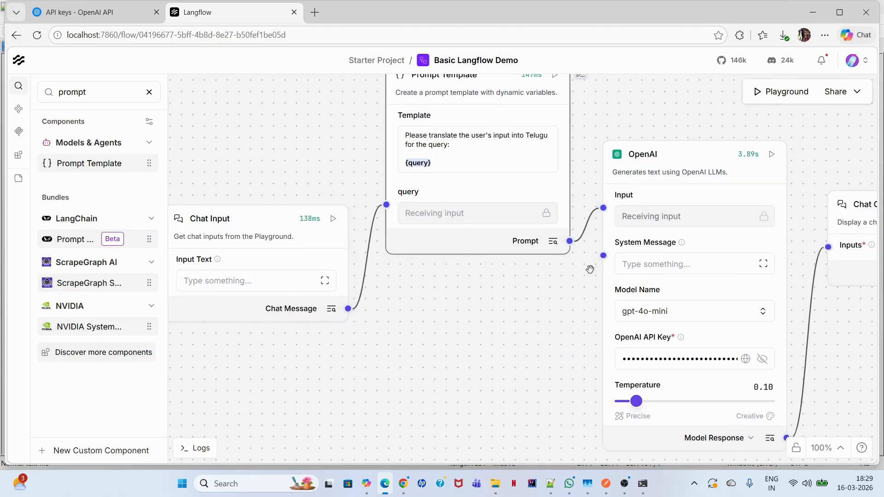
pyautogui.click(513, 146)
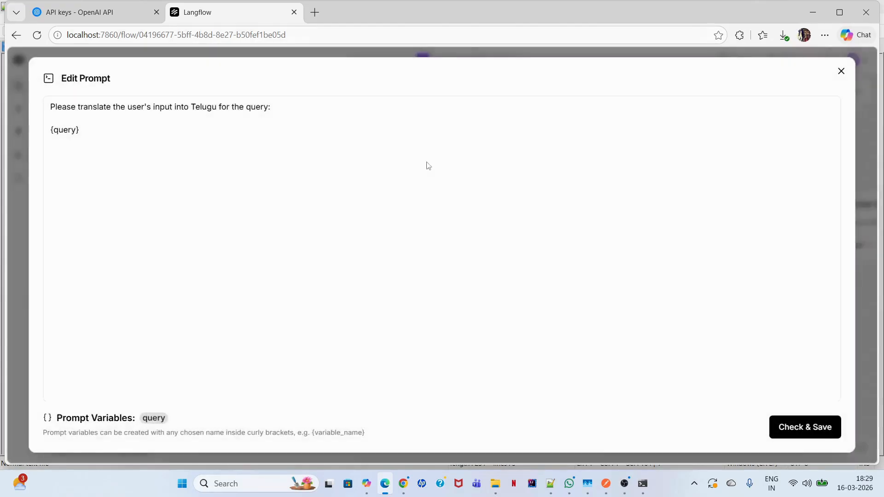
pyautogui.click(183, 133)
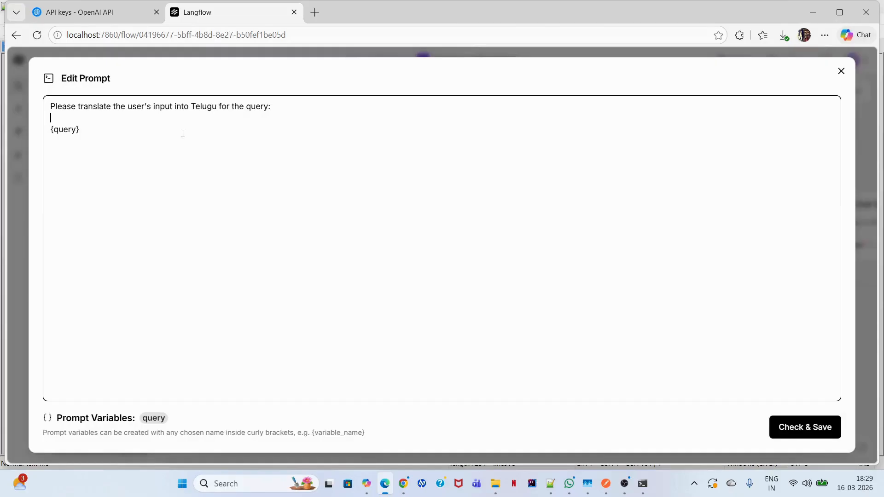
pyautogui.hotkey('ctrl', 'Right')
pyautogui.hotkey('ctrl', 'Right')
pyautogui.hotkey('ctrl', 'Right')
pyautogui.hotkey('shift', 'Right')
pyautogui.write('the query:  ')
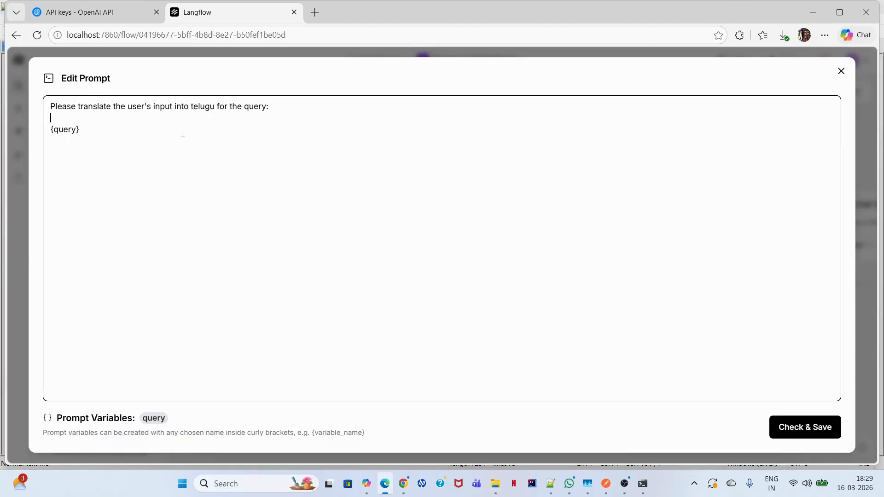
# Add an {additional_instructions} variable below {query} in the prompt and save it
pyautogui.write('{query}  {')
pyautogui.write('additional')
pyautogui.write('_instruc')
pyautogui.write('tions}')
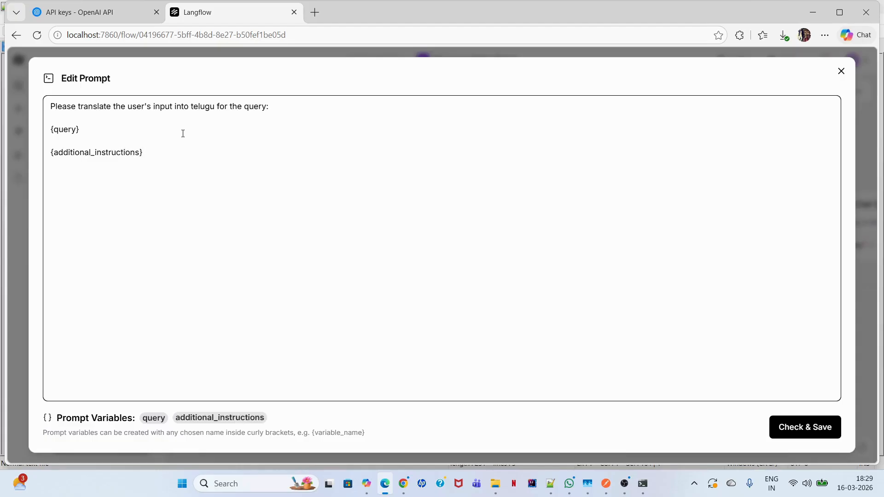
pyautogui.click(798, 423)
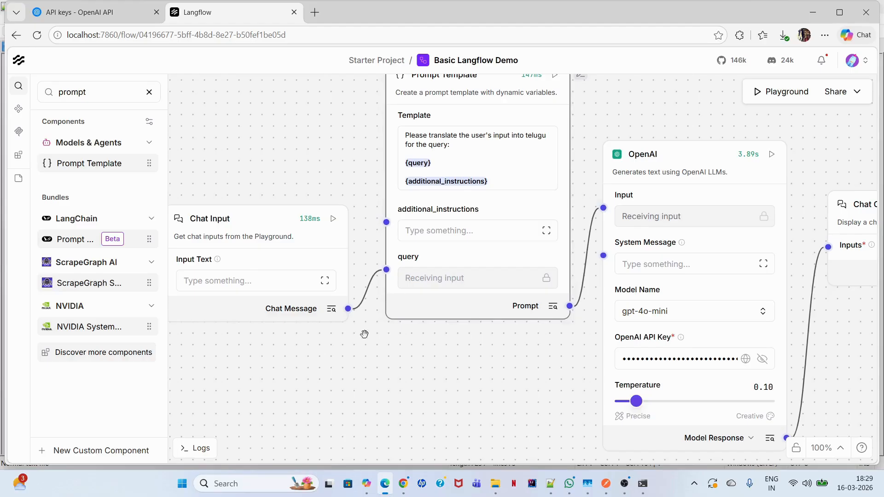
# Move Chat Input lower, clear the component search, and place a Text Input component above Chat Input
pyautogui.moveTo(247, 222); pyautogui.dragTo(227, 255)
pyautogui.click(149, 92)
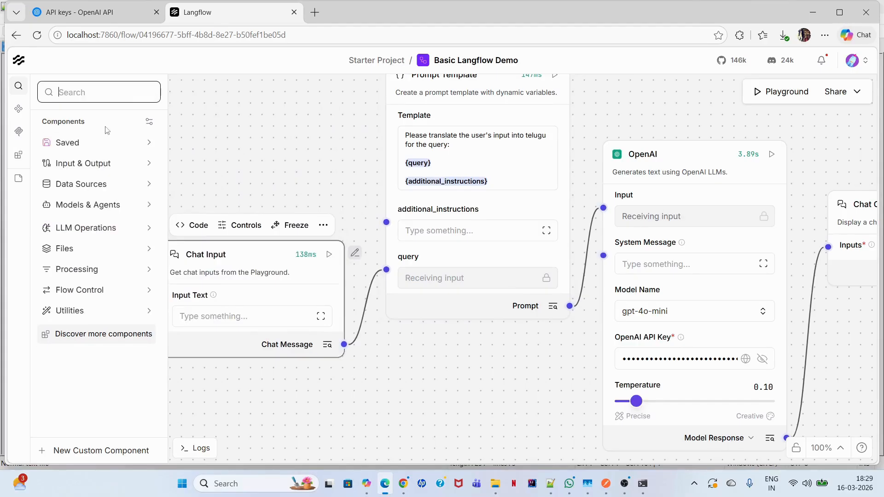
pyautogui.click(97, 162)
pyautogui.moveTo(93, 228); pyautogui.dragTo(181, 94)
# Set the Text Input's text to "Create a list of tags for labels" and connect its Output Text to the template's additional_instructions
pyautogui.click(266, 165)
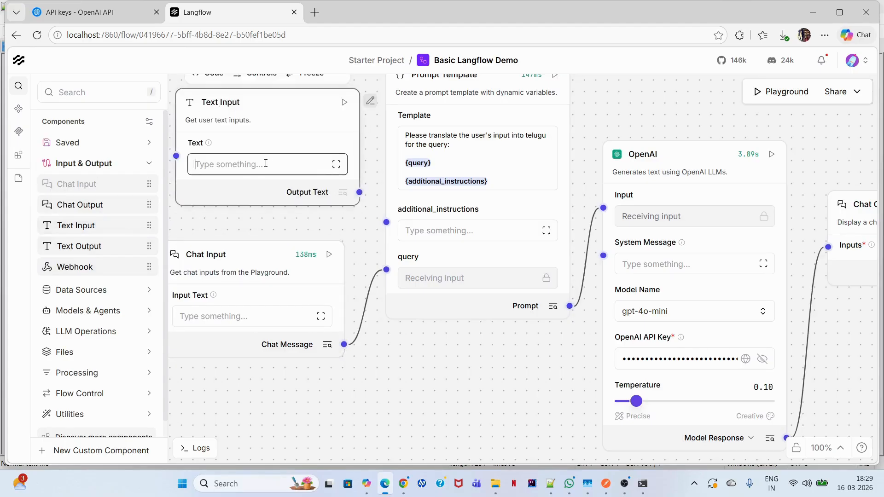
pyautogui.click(337, 165)
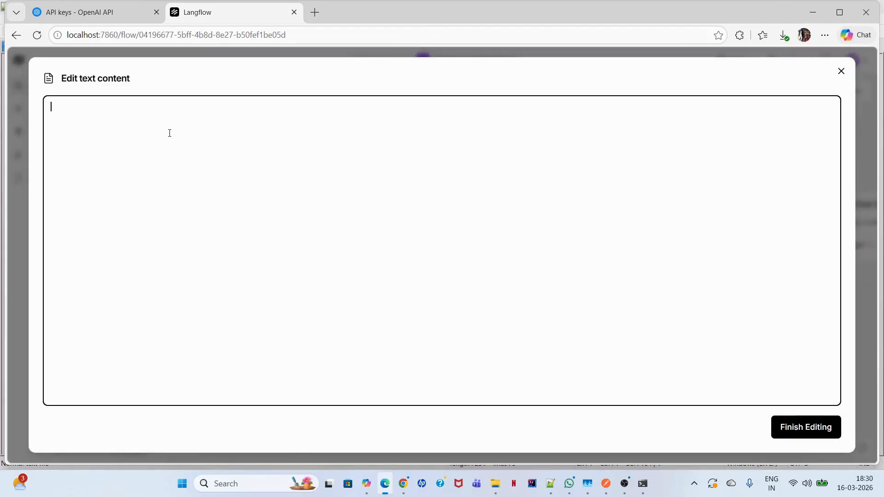
pyautogui.write('Creste a')
pyautogui.press('BackSpace')
pyautogui.press('BackSpace')
pyautogui.press('BackSpace')
pyautogui.press('BackSpace')
pyautogui.press('BackSpace')
pyautogui.write('ate a')
pyautogui.write('list gf')
pyautogui.press('BackSpace')
pyautogui.write('f tags for th')
pyautogui.write('e')
pyautogui.press('BackSpace')
pyautogui.press('BackSpace')
pyautogui.press('BackSpace')
pyautogui.write('labels')
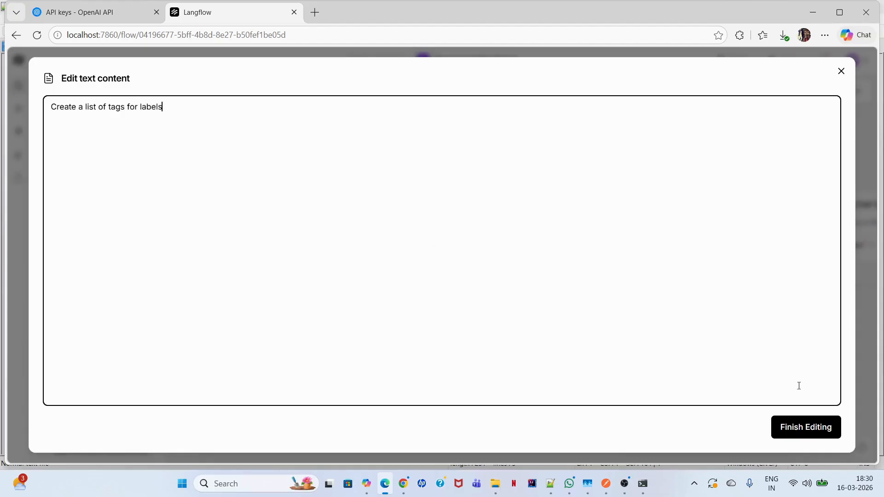
pyautogui.click(805, 426)
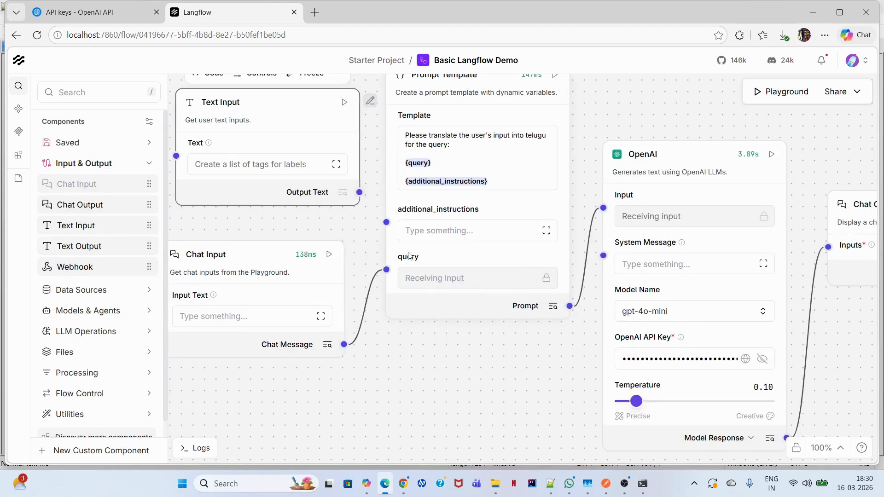
pyautogui.moveTo(359, 192); pyautogui.dragTo(386, 222)
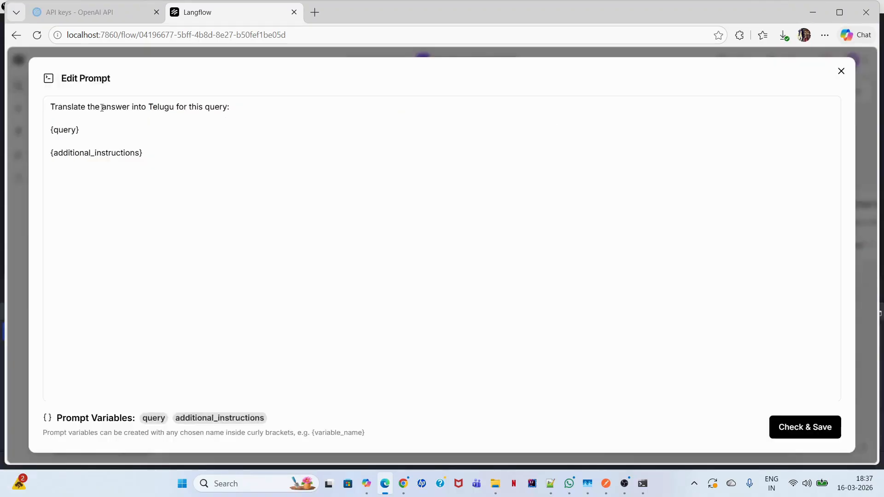
# Check and save the prompt reading "Translate the answer into Telugu for this query:" with the {query} and {additional_instructions} variables
pyautogui.click(101, 107)
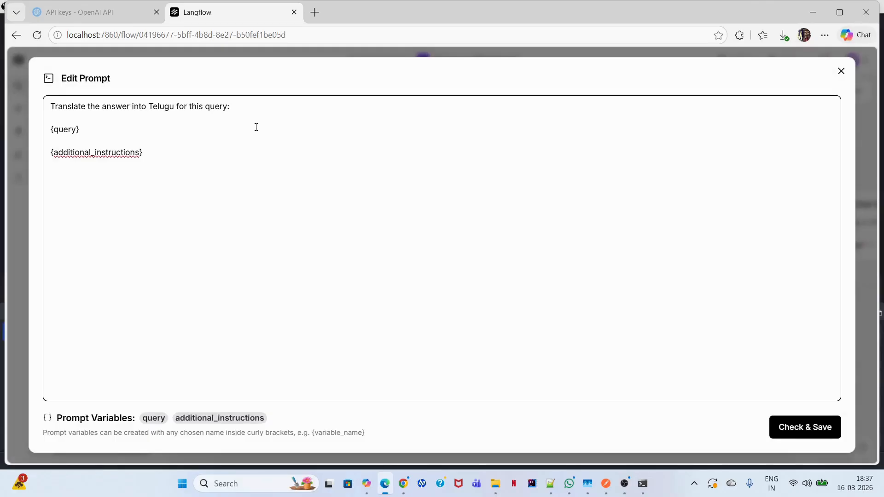
pyautogui.press('End')
pyautogui.doubleClick(110, 111)
pyautogui.click(177, 107)
pyautogui.click(807, 427)
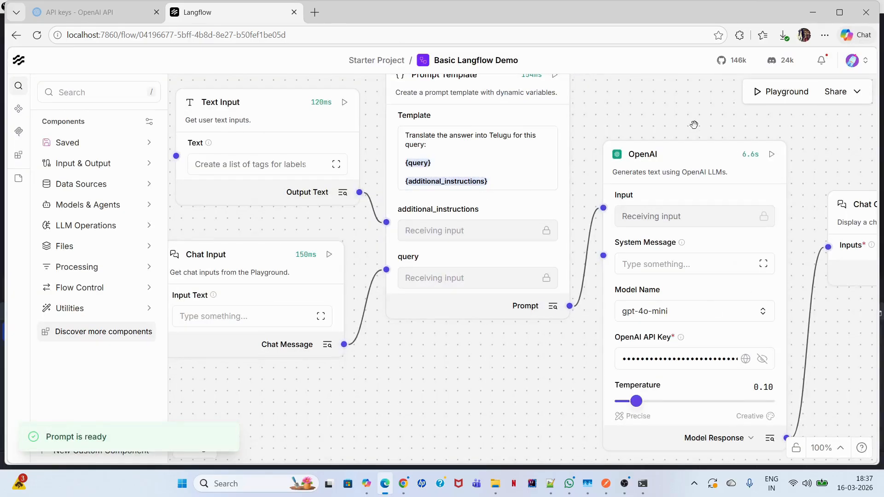
# Clear the Playground's Default Session and send "Create a plot for new movie called "Alien & The Human""
pyautogui.click(779, 98)
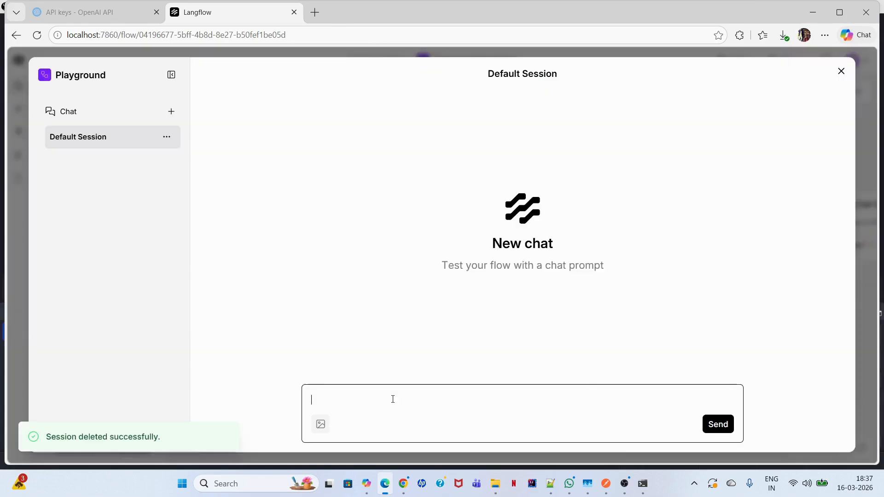
pyautogui.write('Create a plot for new movie called "Alien & The Human"')
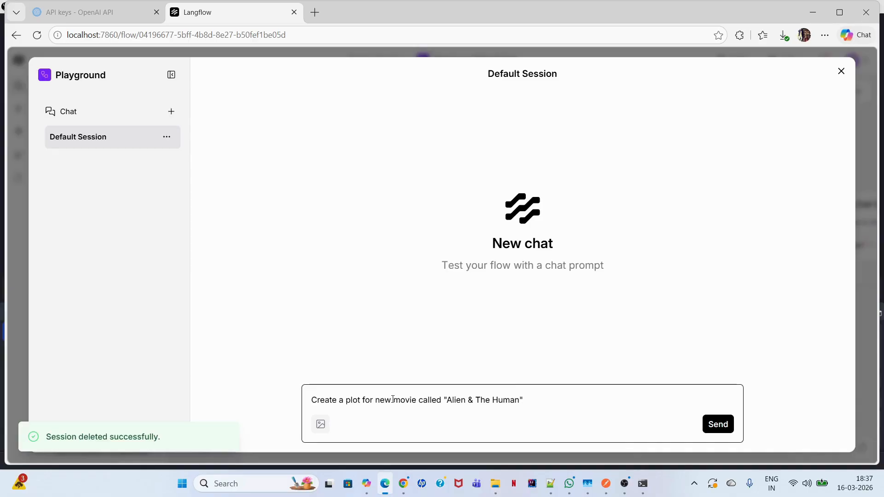
pyautogui.click(722, 424)
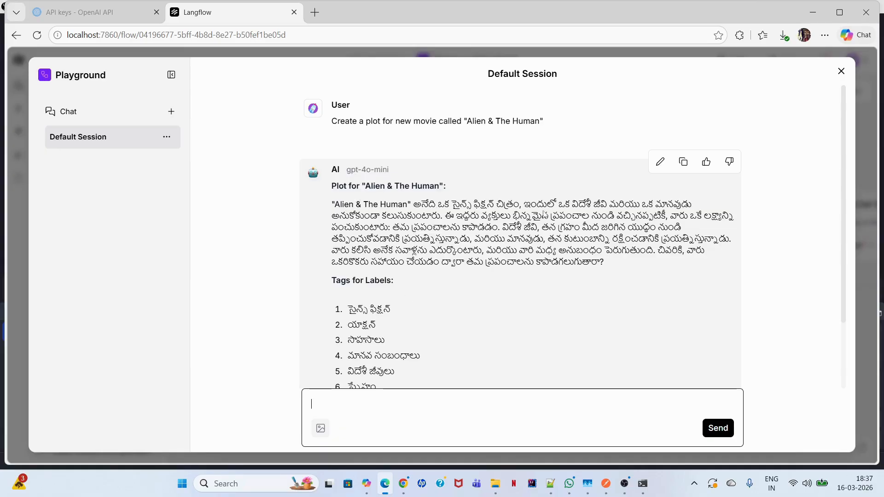
# Examine the movie plot and the tags list in the AI reply, and close the Playground
pyautogui.scroll(-2, 350, 211)
pyautogui.moveTo(335, 197); pyautogui.dragTo(396, 364)
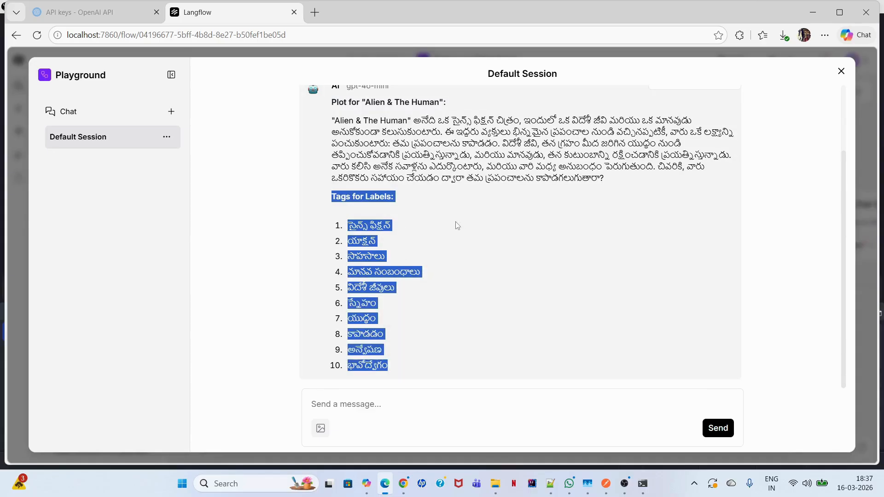
pyautogui.click(432, 227)
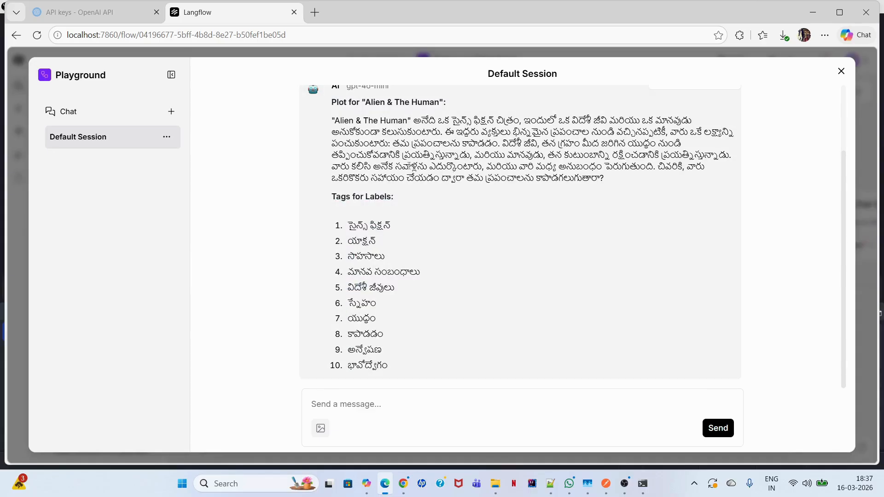
pyautogui.scroll(2, 537, 256)
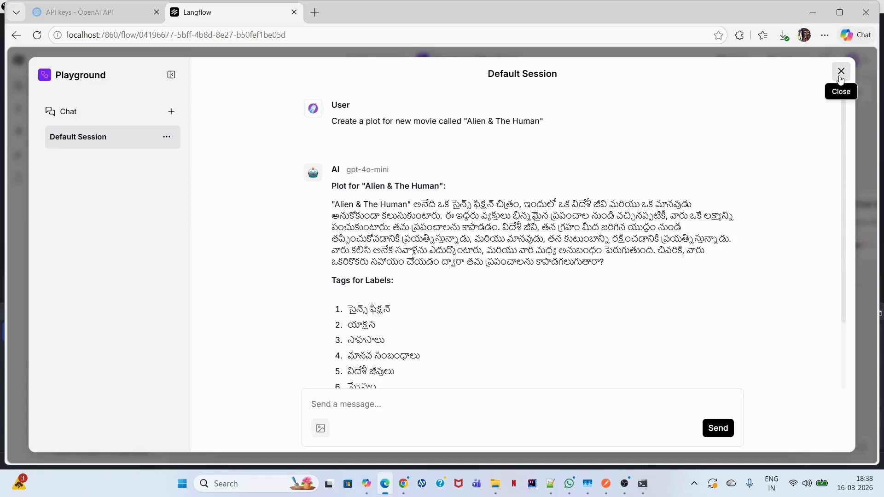
pyautogui.click(841, 72)
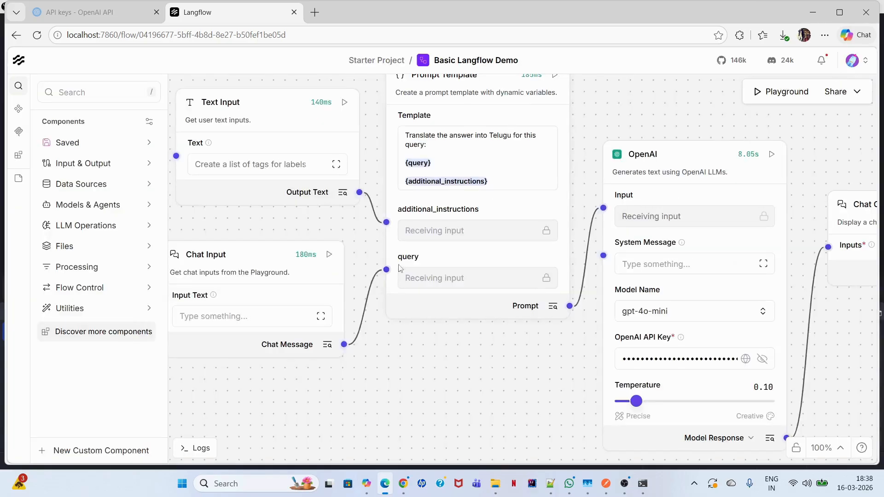
pyautogui.moveTo(499, 348); pyautogui.dragTo(457, 361)
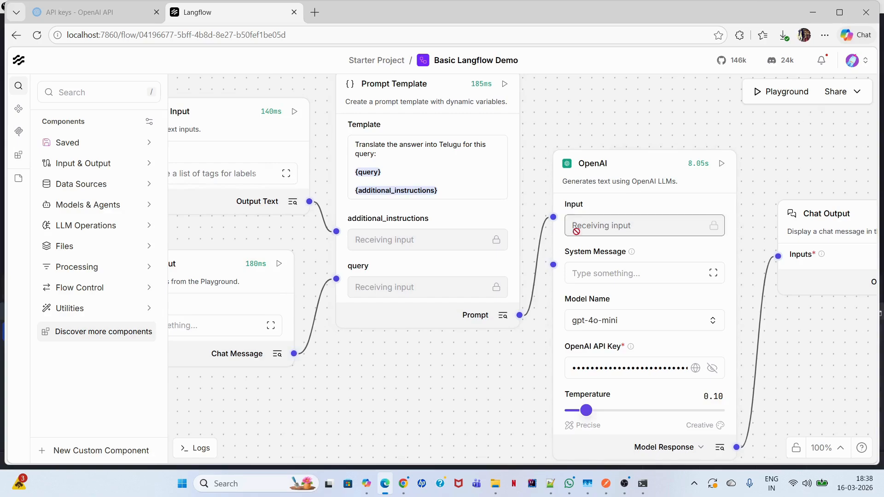
pyautogui.scroll(-1, 495, 332)
pyautogui.moveTo(766, 335); pyautogui.dragTo(748, 317)
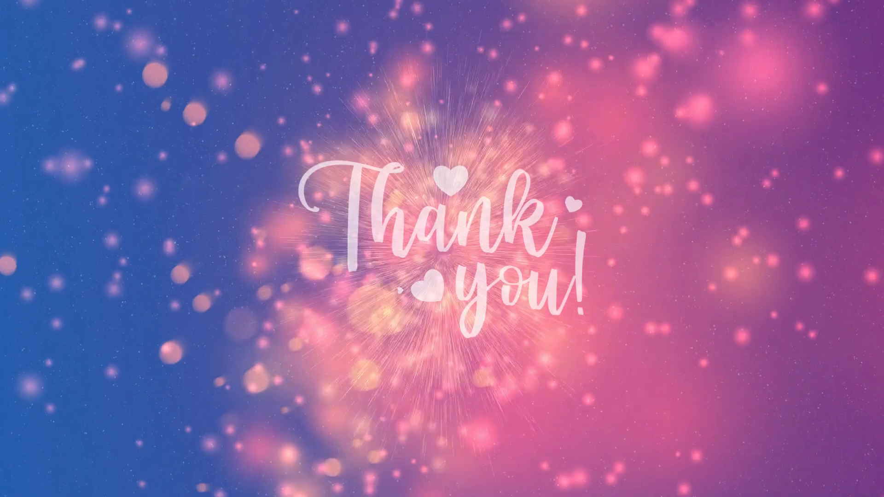